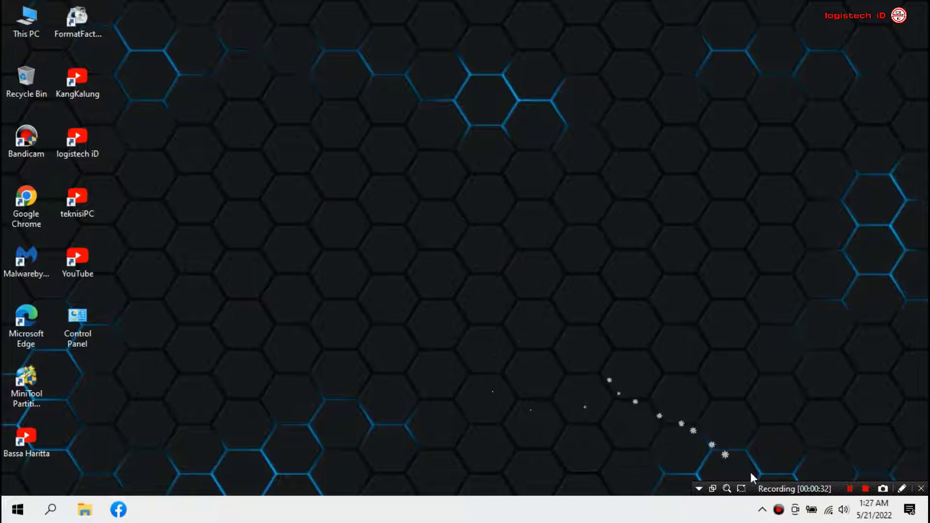
Confirm the Wi-Fi connection in the system tray, then launch Google Chrome from the desktop.
click(828, 509)
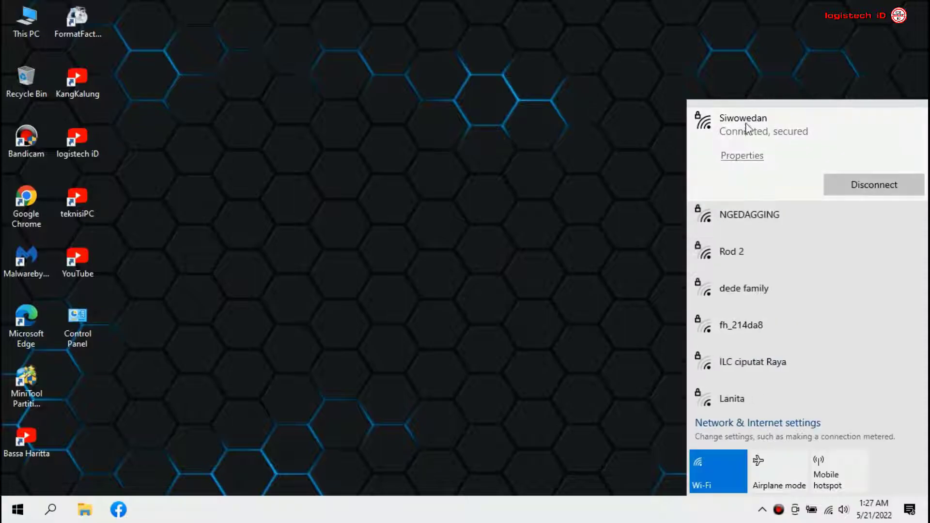
click(612, 240)
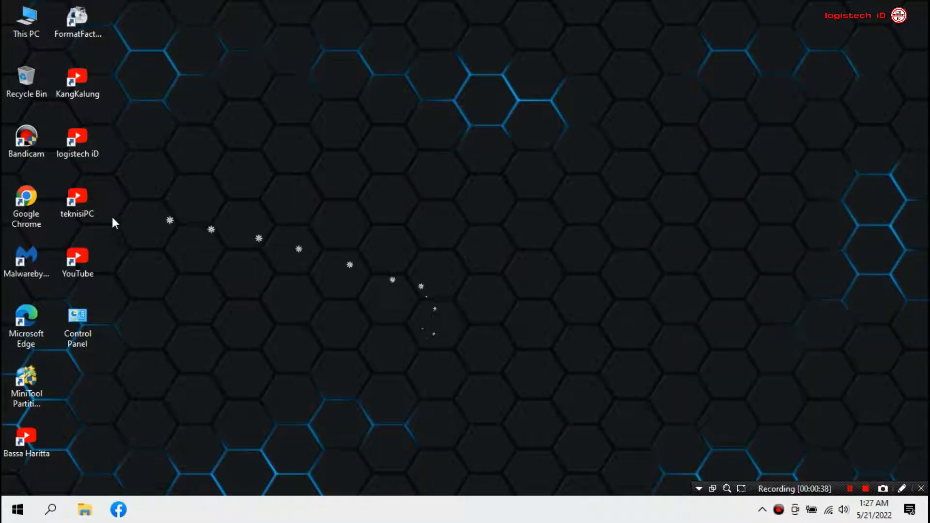
double_click(32, 214)
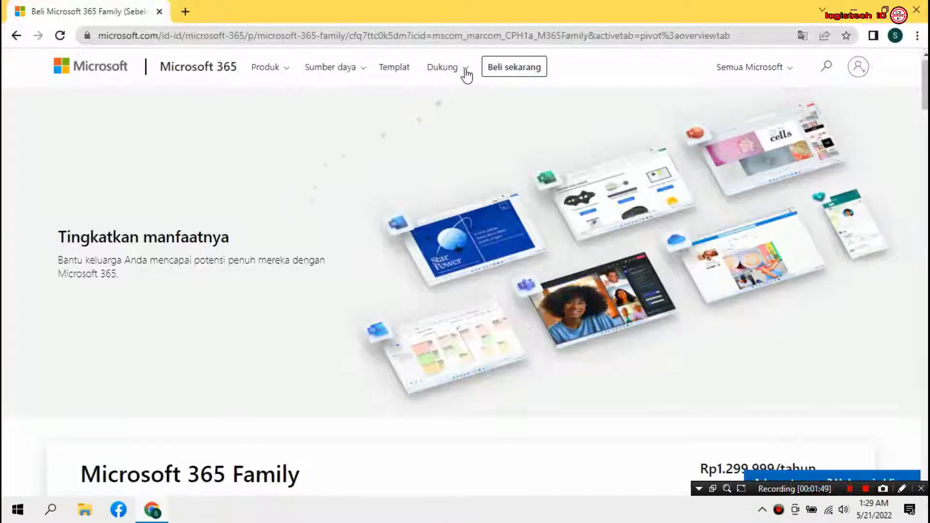
Go to the Microsoft account sign-in from the Microsoft 365 page.
click(468, 69)
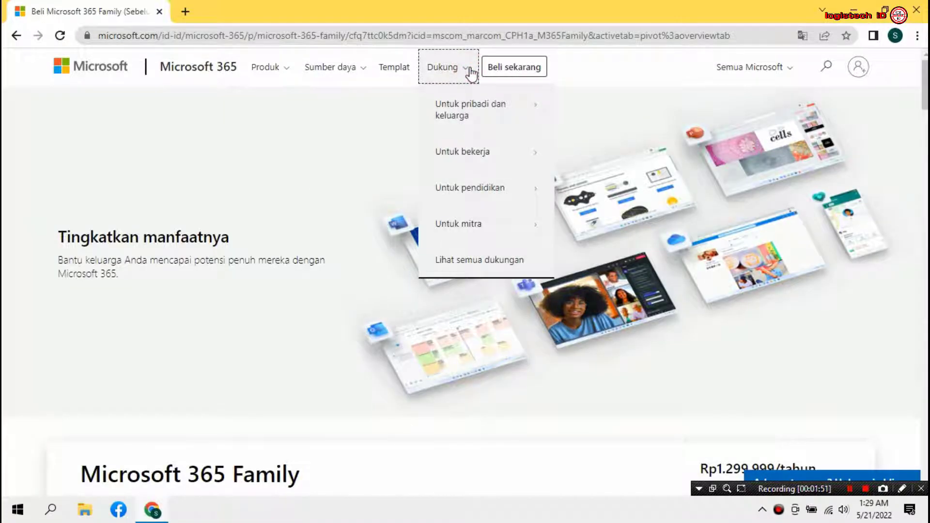
click(470, 72)
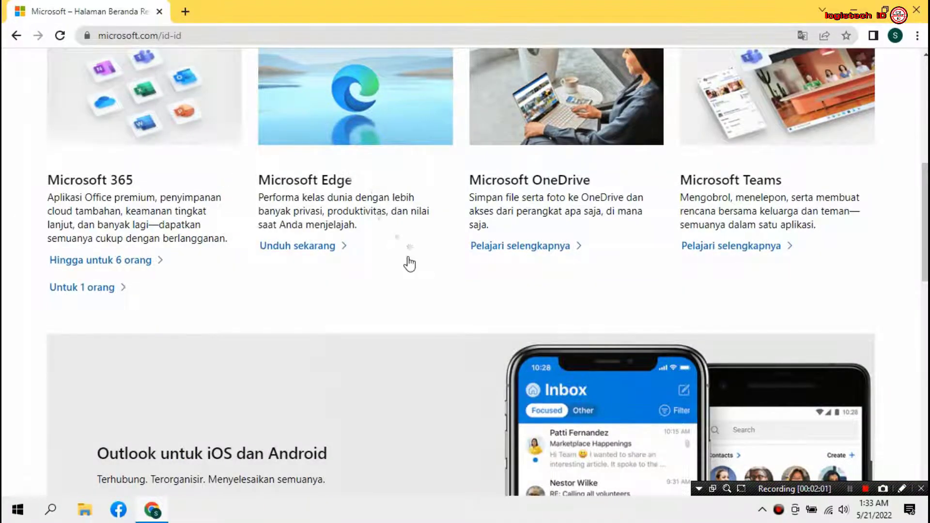
scroll(408, 261, up, 8)
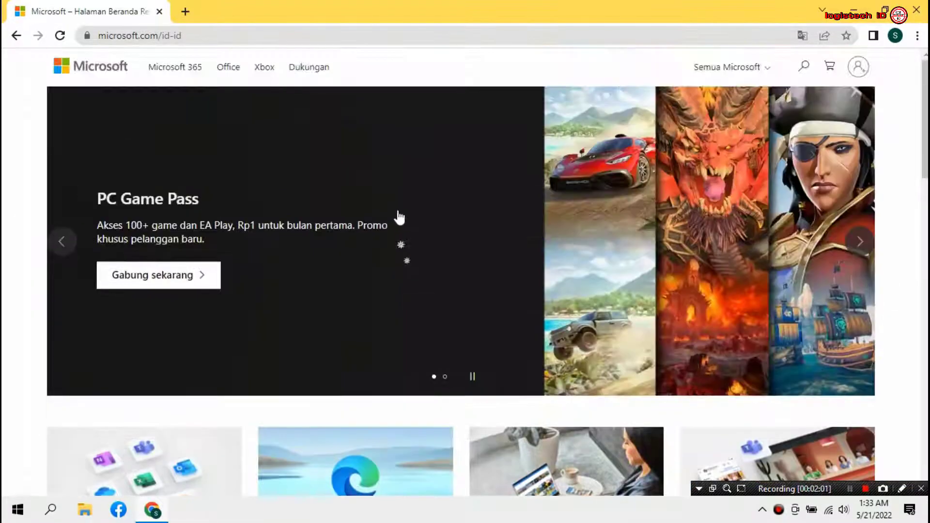
click(865, 70)
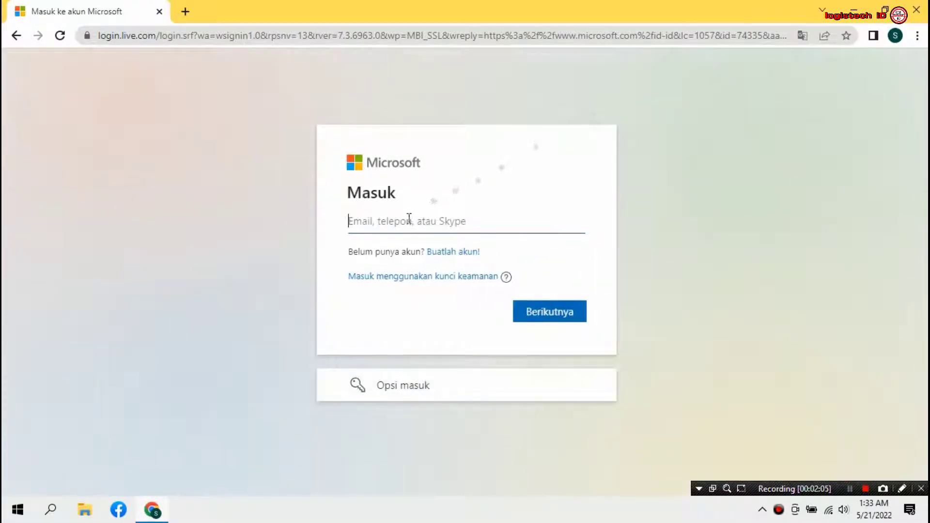
Enter the account e-mail and password, then choose Ya to stay signed in.
click(396, 221)
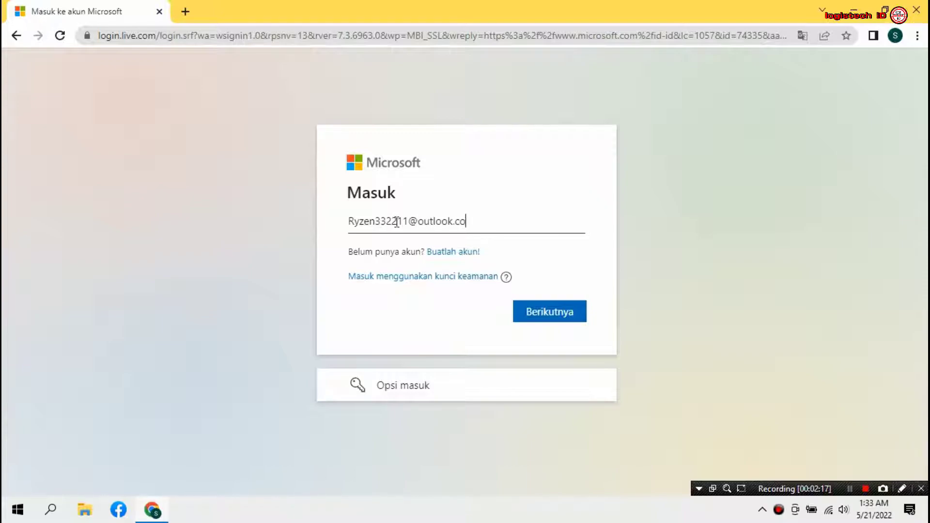
click(542, 317)
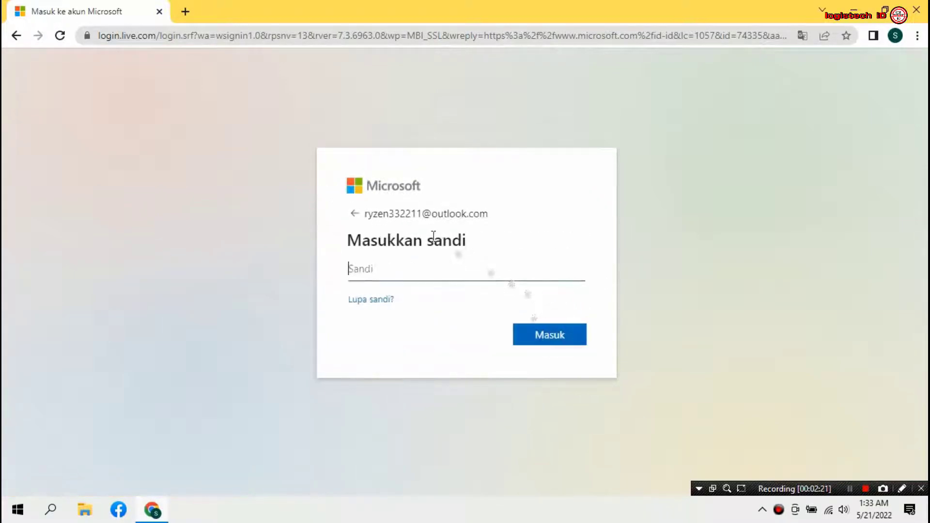
click(410, 266)
text(•)
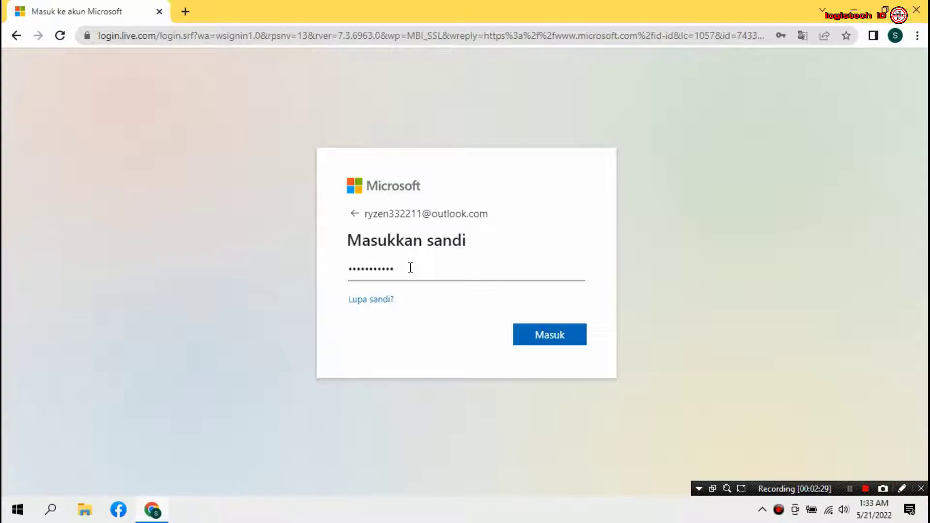
click(550, 344)
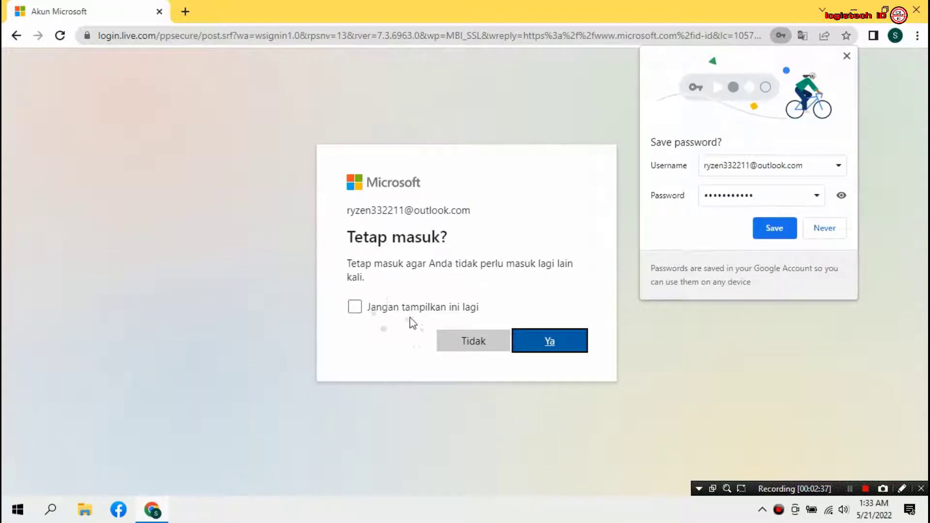
click(556, 347)
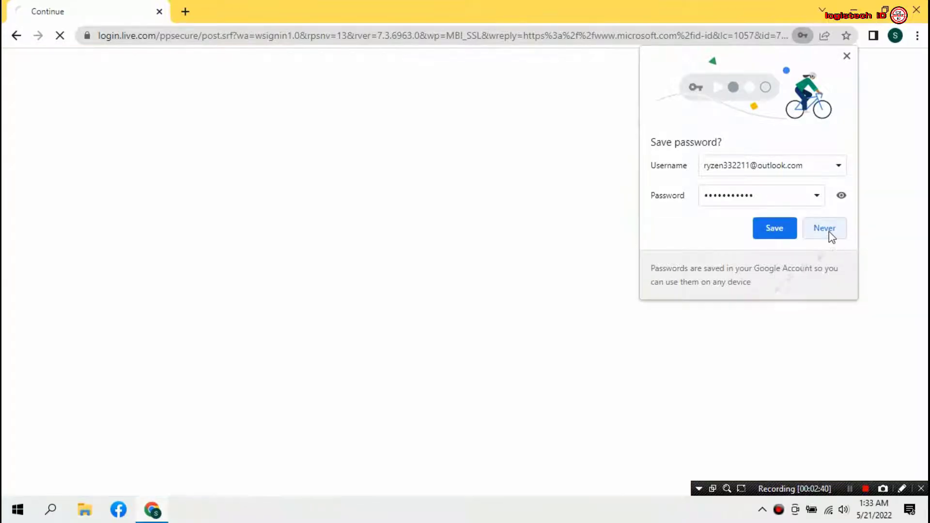
Decline Chrome's password save and open 'Akun Microsoft saya' from the account menu.
click(825, 229)
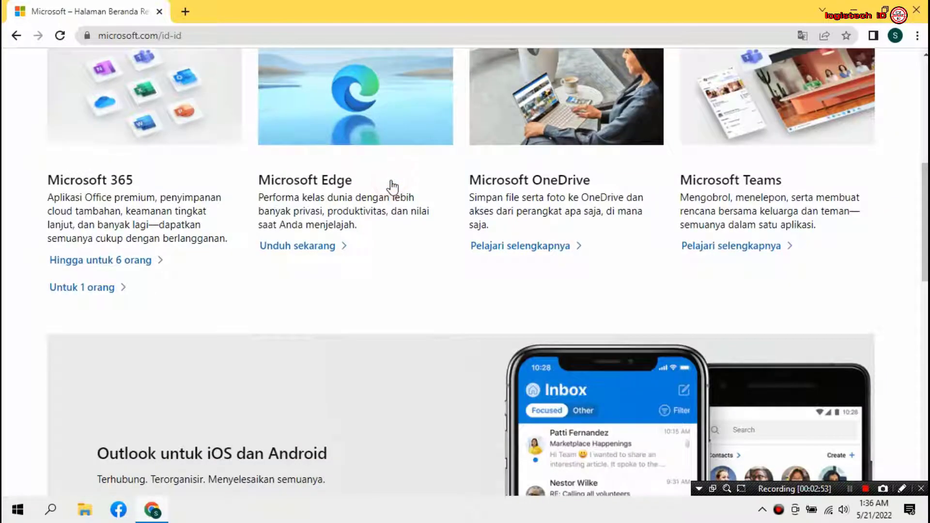
scroll(388, 183, up, 8)
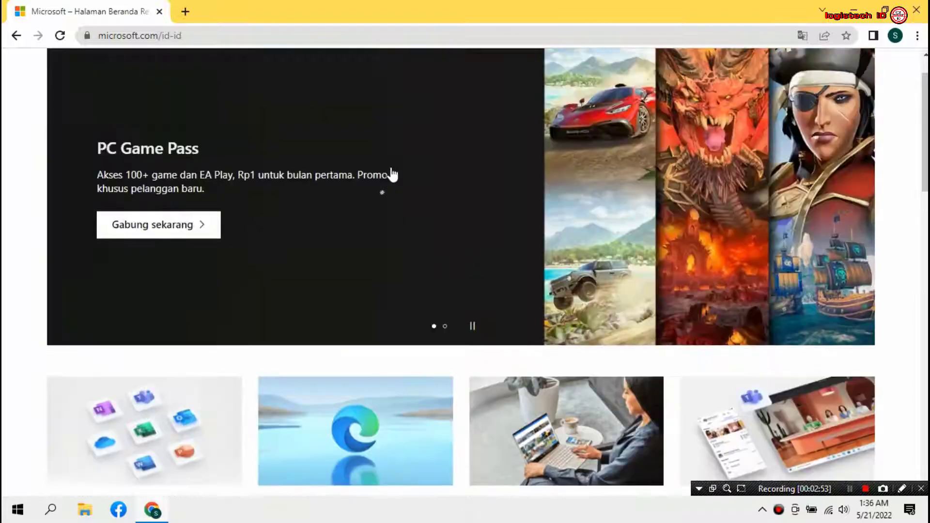
click(860, 68)
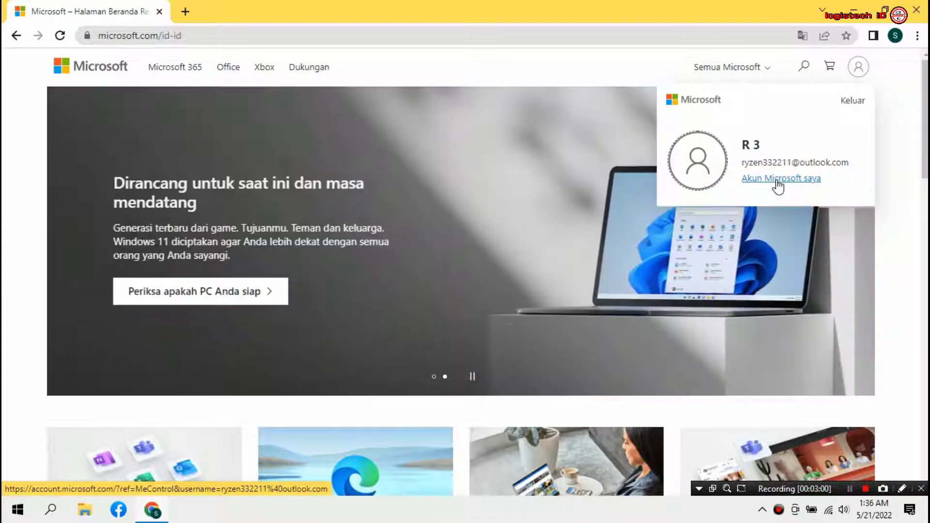
click(775, 180)
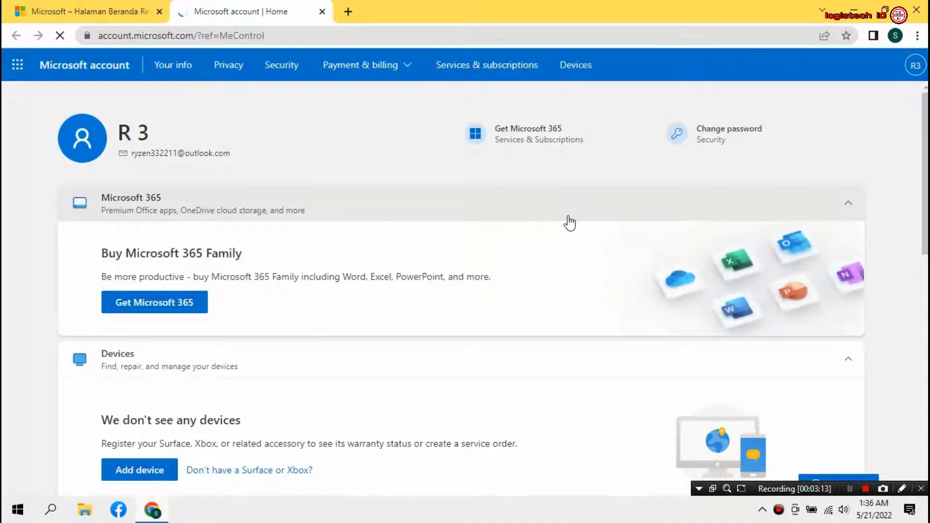
Open Services & subscriptions and expand the Office Home & Student 2019 row.
click(502, 74)
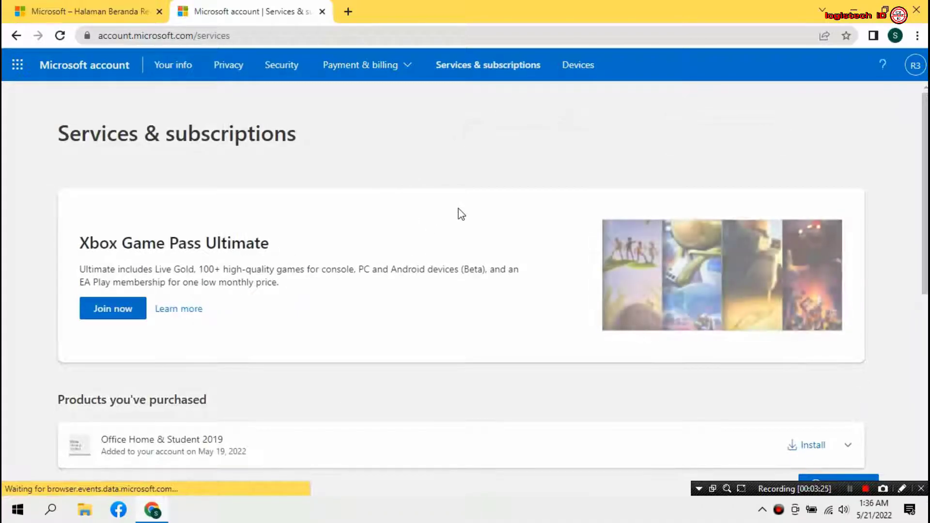
scroll(420, 211, down, 3)
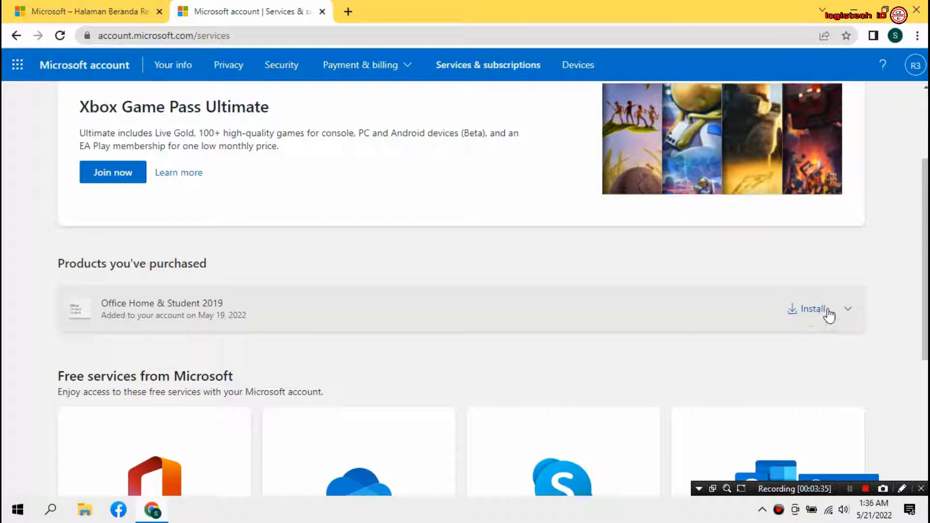
click(847, 310)
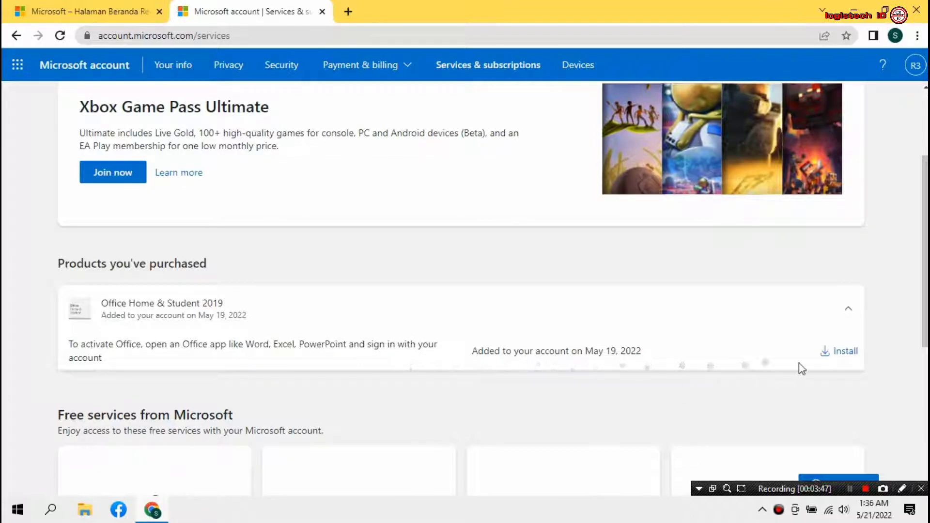
In Download and install Office, keep English as the language and choose the Offline installer version.
click(845, 352)
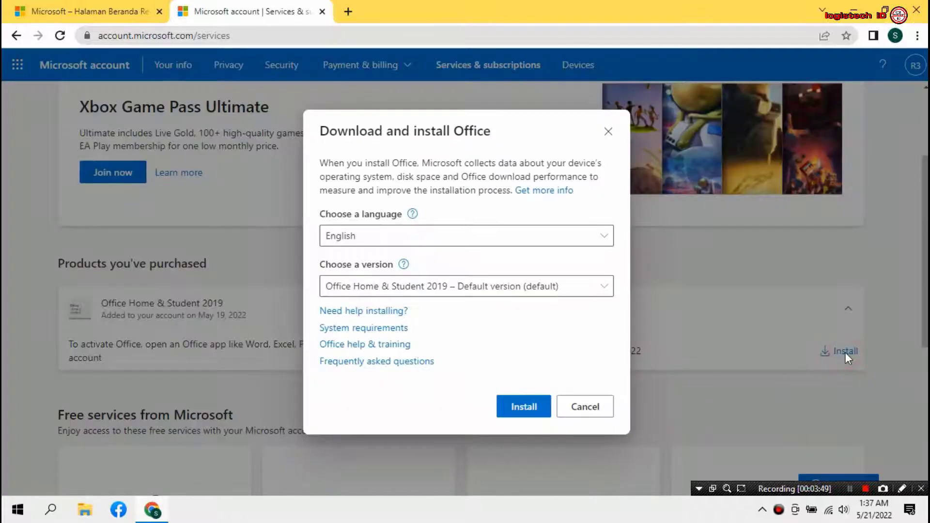
click(415, 245)
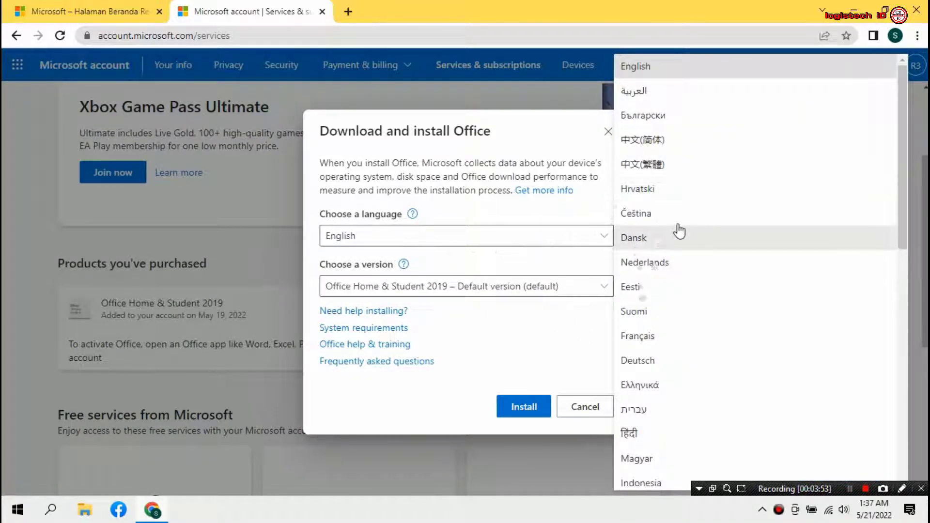
scroll(688, 242, down, 9)
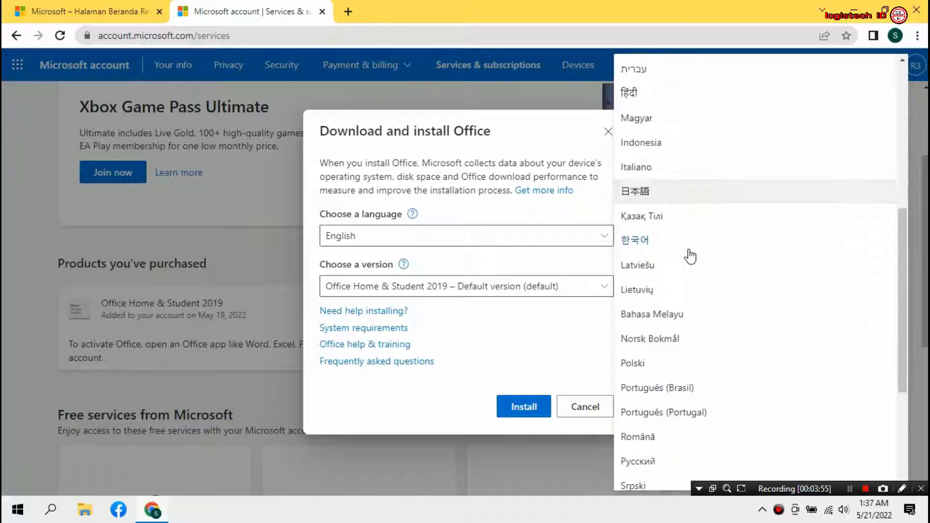
scroll(686, 261, down, 3)
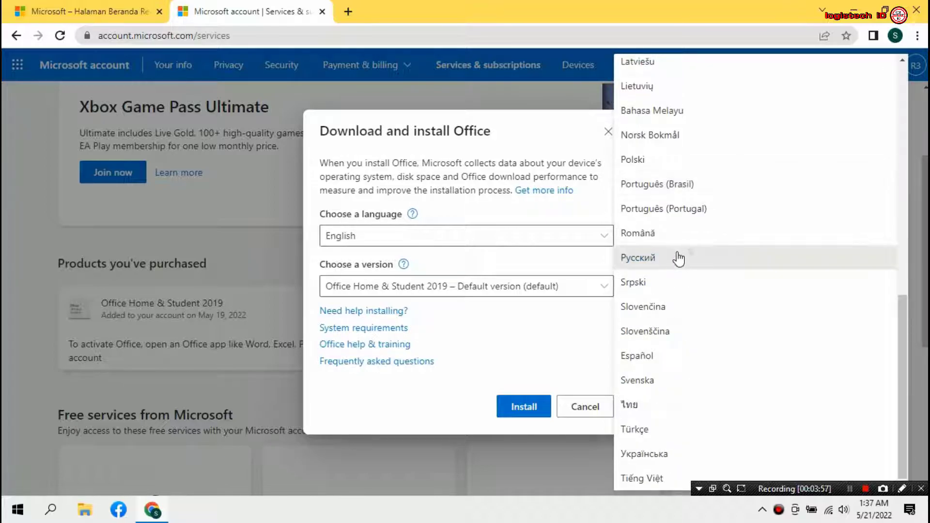
scroll(714, 316, up, 2)
scroll(712, 314, up, 4)
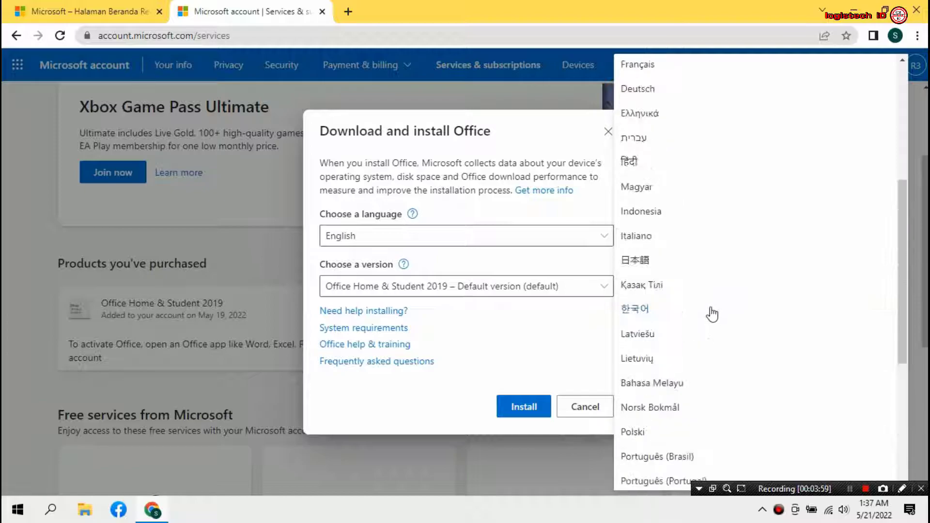
scroll(710, 311, up, 2)
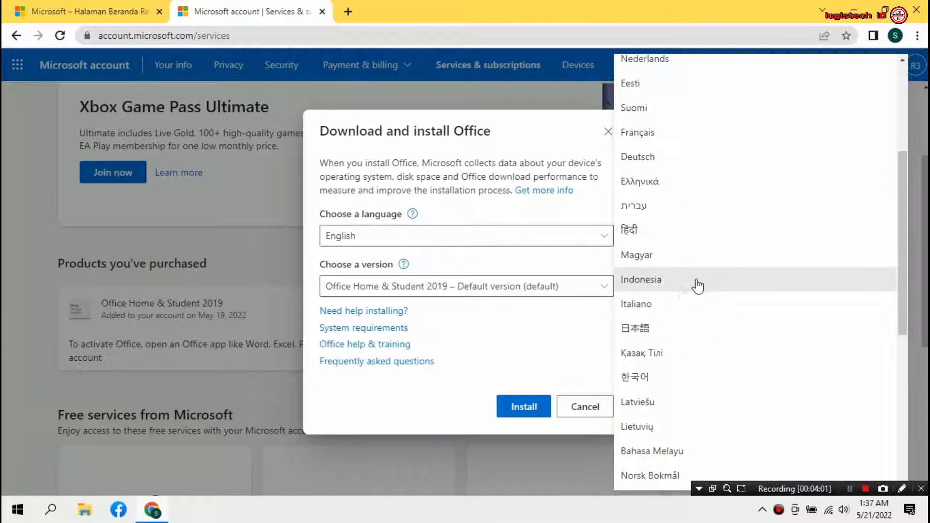
scroll(703, 237, up, 4)
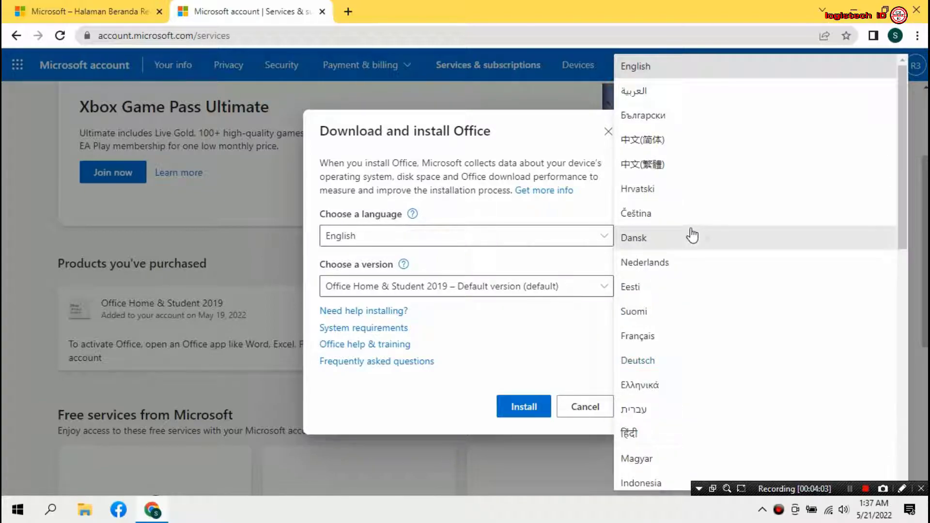
click(647, 67)
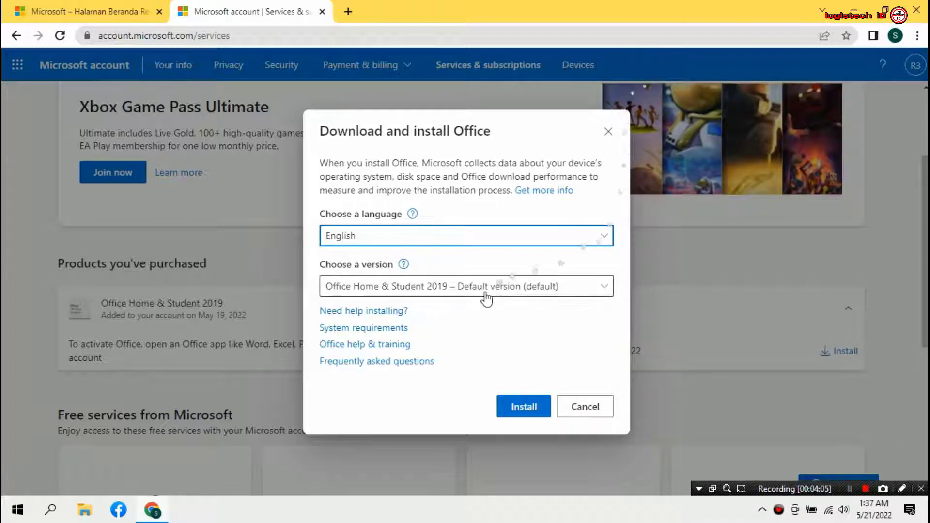
click(526, 290)
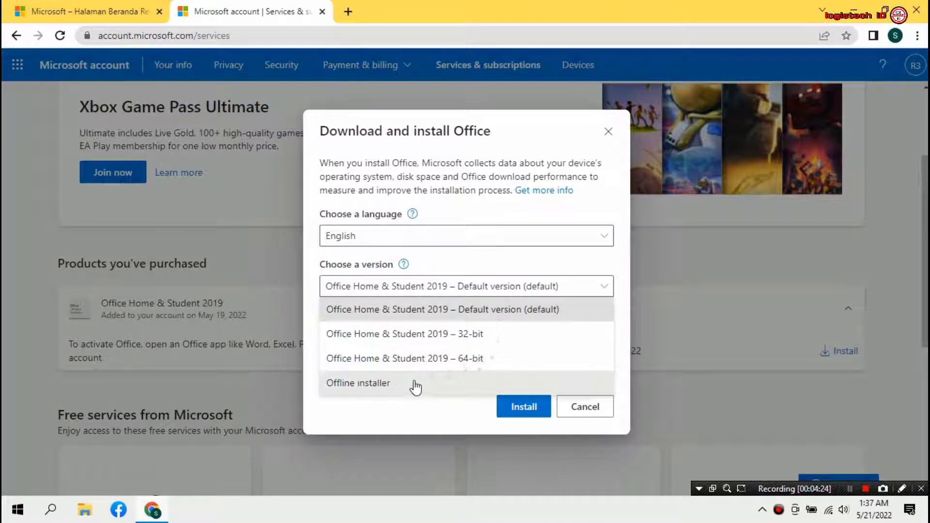
click(413, 384)
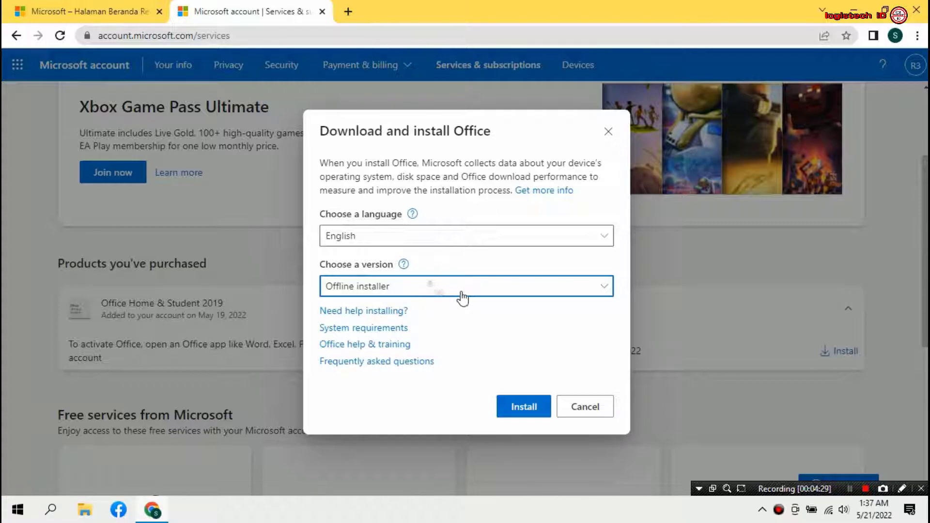
click(533, 400)
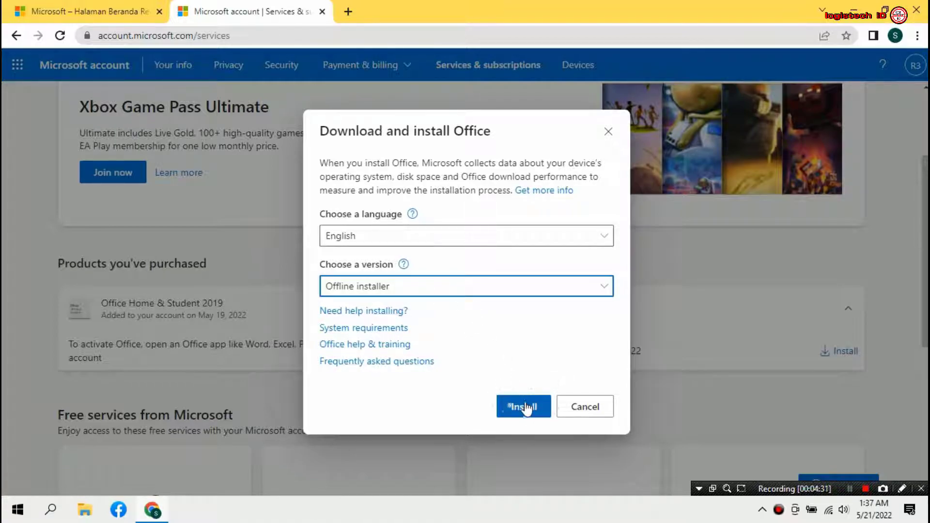
Begin the Office offline installer download and verify the Wi-Fi connection.
click(524, 409)
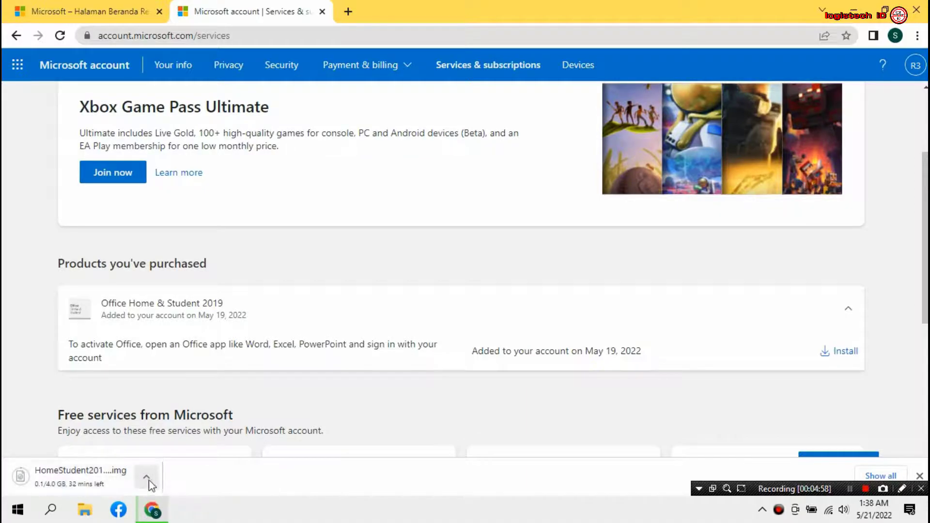
click(832, 515)
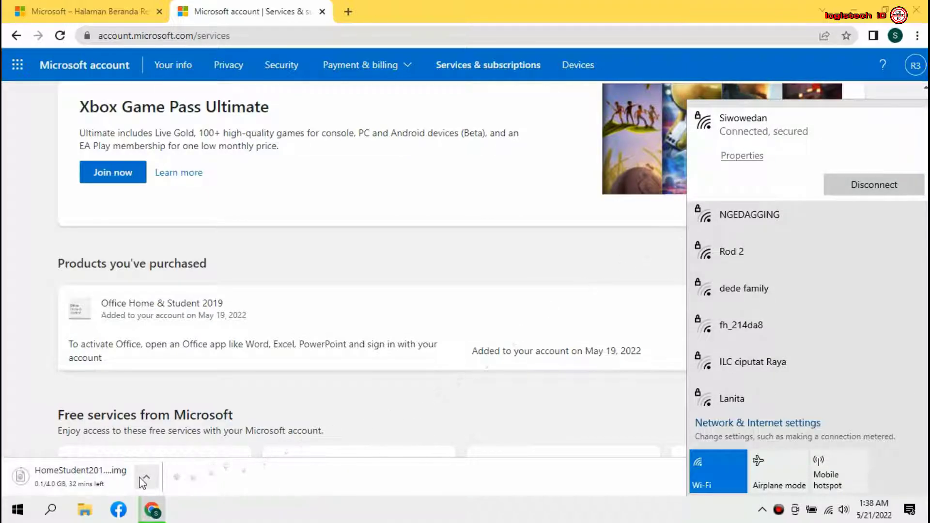
click(290, 489)
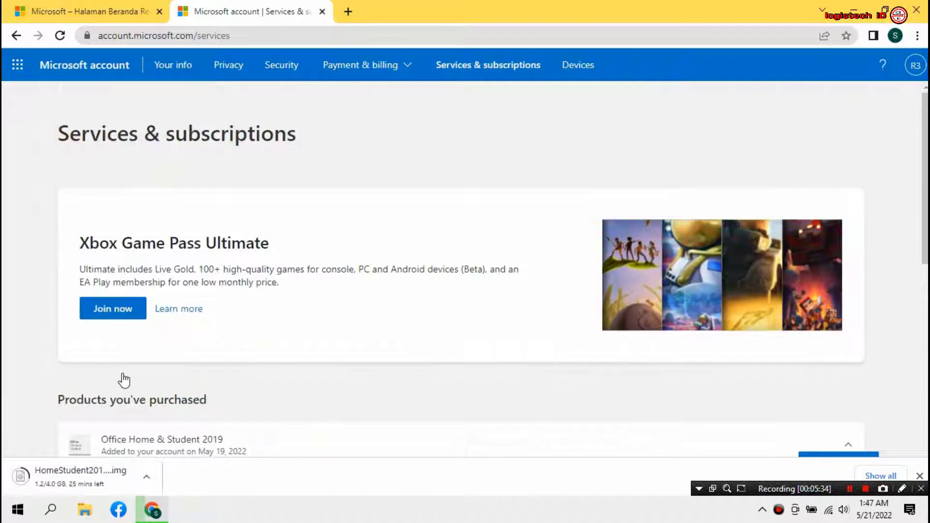
Wait for the 4.0 GB installer image to finish downloading, then close Chrome.
scroll(121, 379, down, 7)
scroll(120, 379, up, 2)
scroll(126, 397, down, 2)
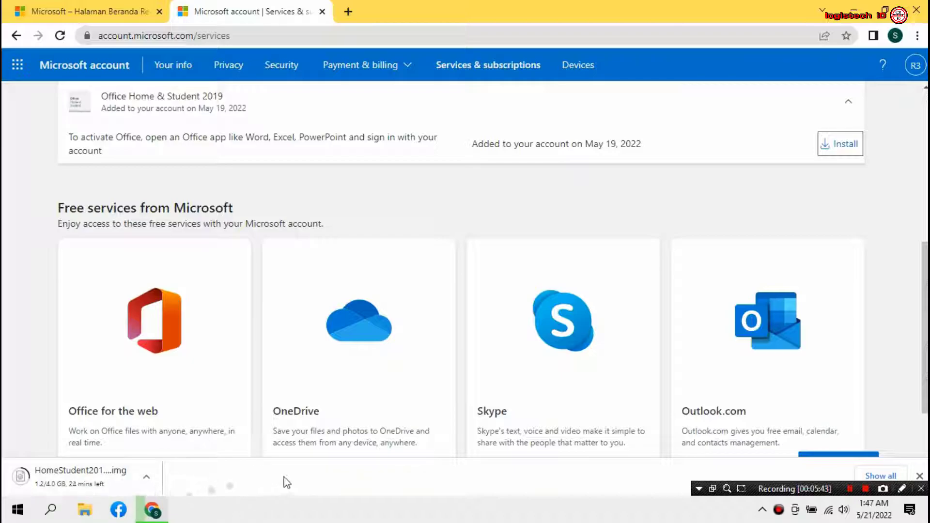
scroll(368, 438, down, 2)
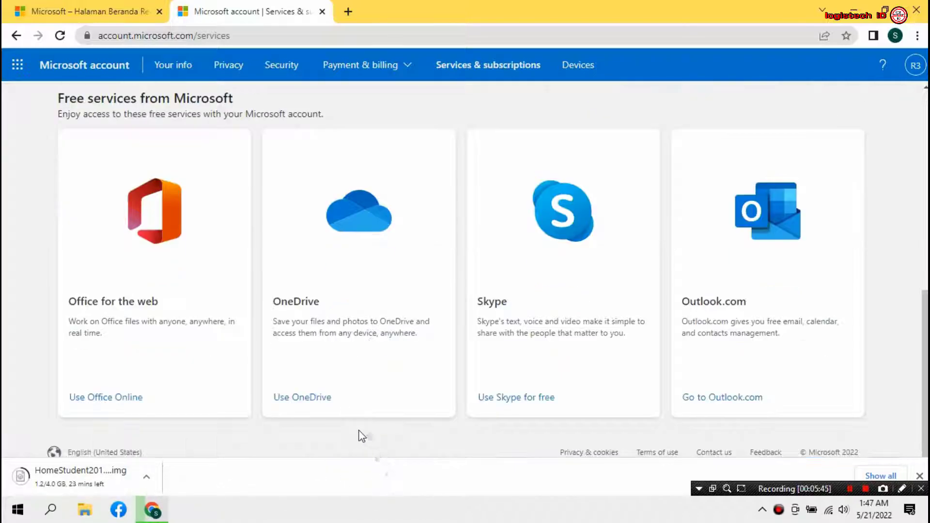
scroll(360, 434, up, 3)
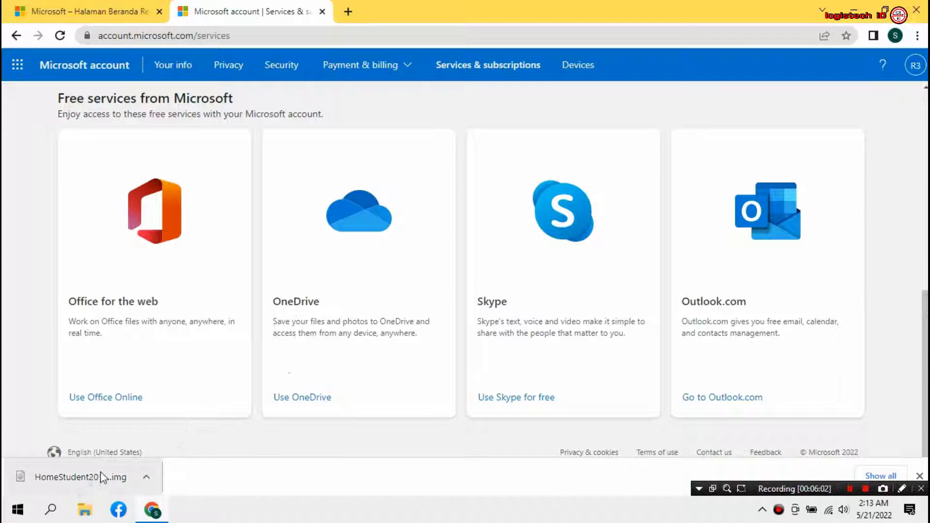
click(920, 9)
Refresh the Windows desktop twice.
right_click(377, 198)
click(425, 240)
right_click(423, 235)
click(454, 275)
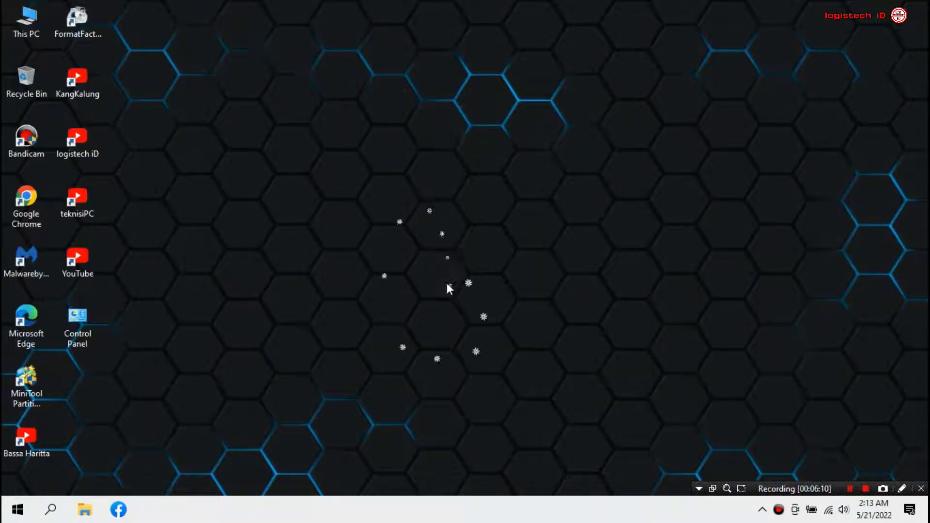
Open Downloads in File Explorer and select the HomeStudent2019retail disc image.
click(84, 509)
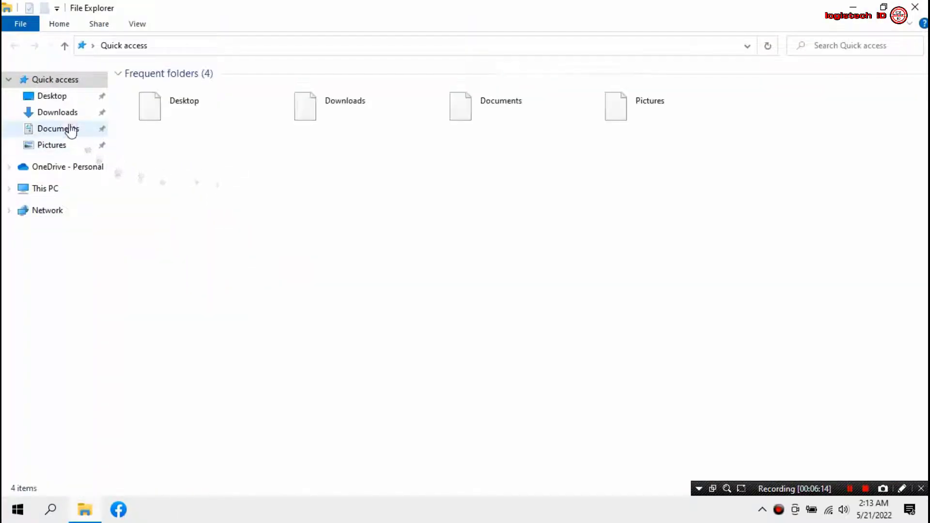
click(61, 113)
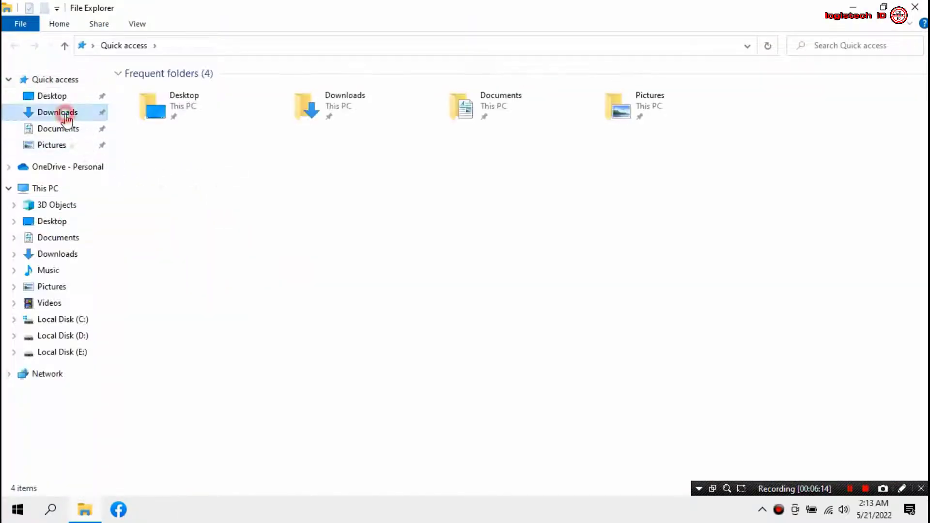
click(191, 92)
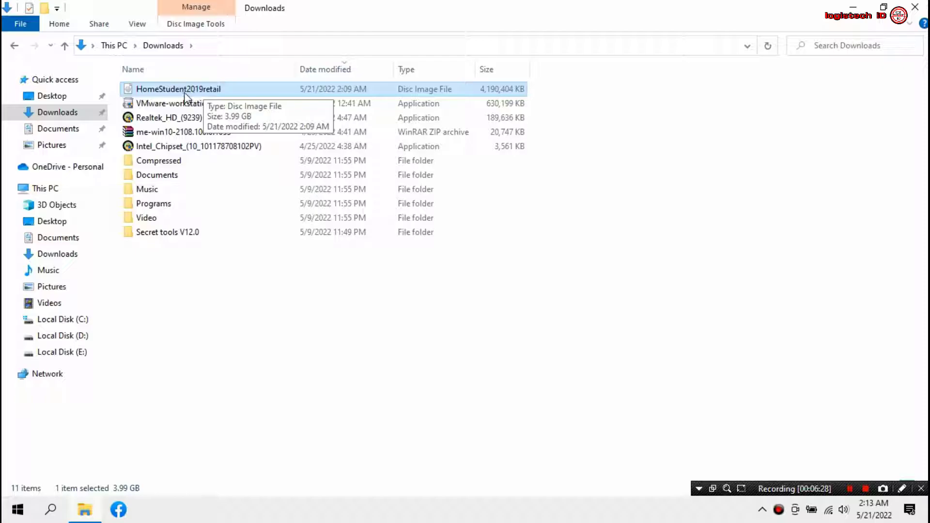
Open the HomeStudent2019retail image with Windows Explorer, accepting the security warning, to mount it as DVD Drive (F:).
right_click(142, 93)
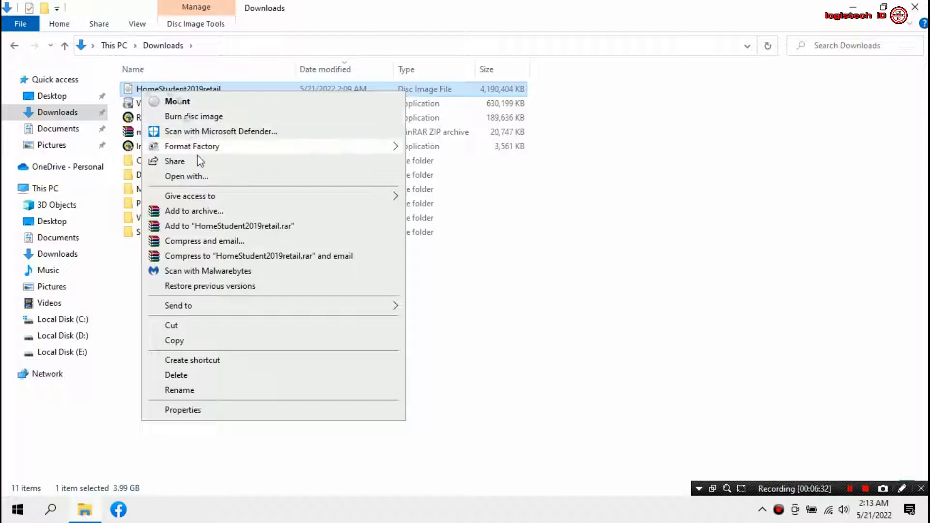
click(214, 178)
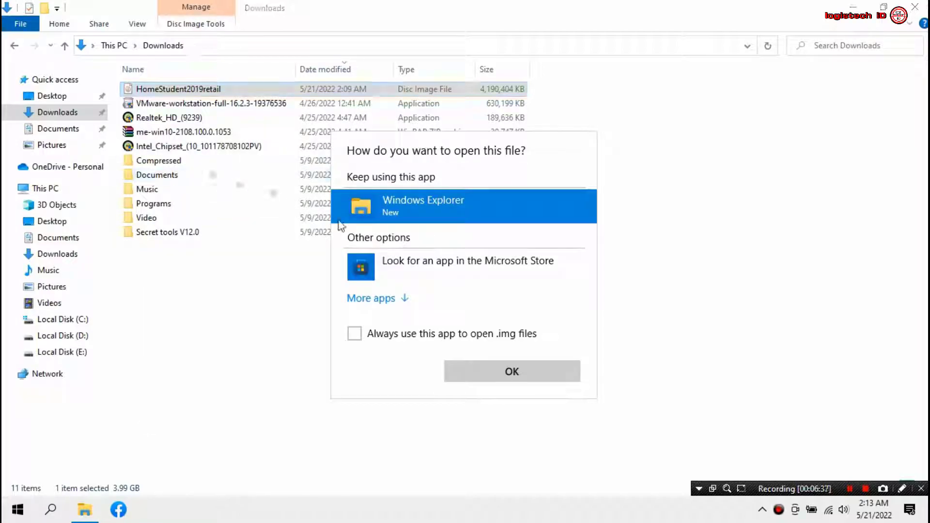
click(513, 373)
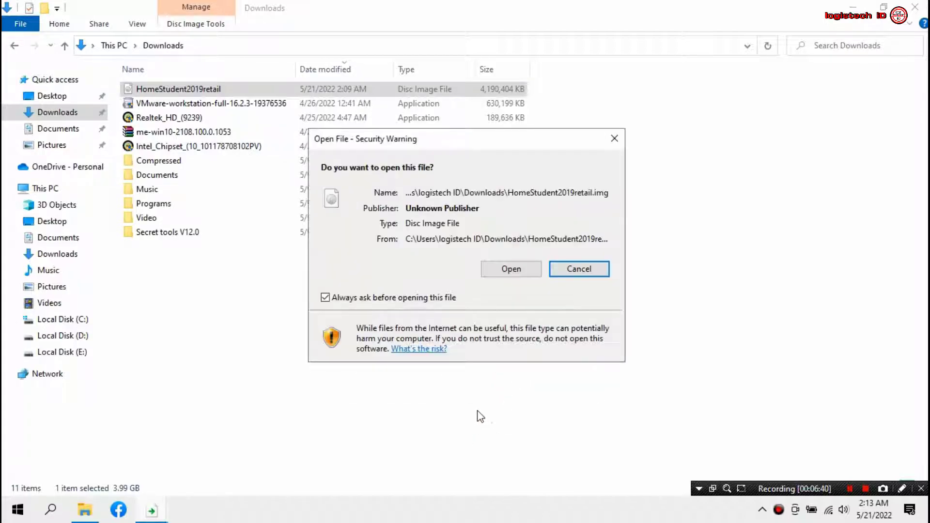
click(506, 276)
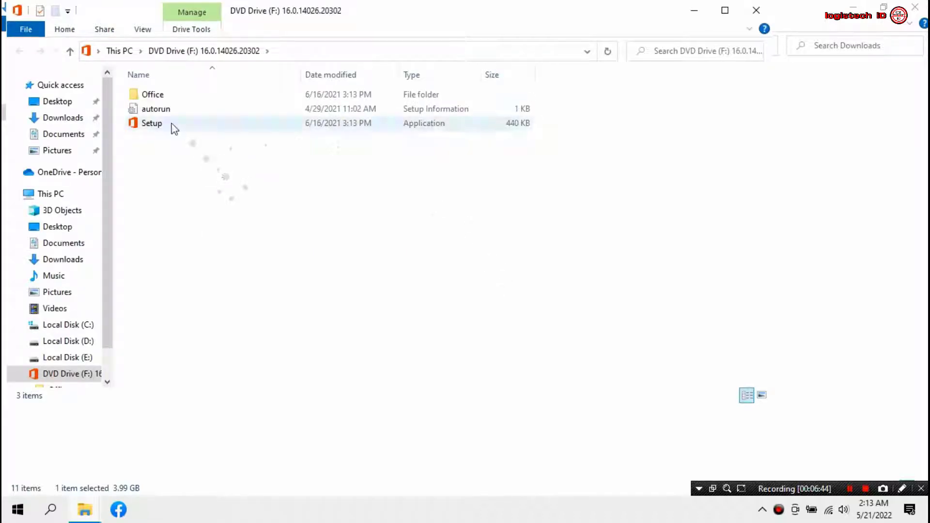
Run Setup from DVD Drive (F:) to begin installing Office.
click(170, 124)
double_click(169, 125)
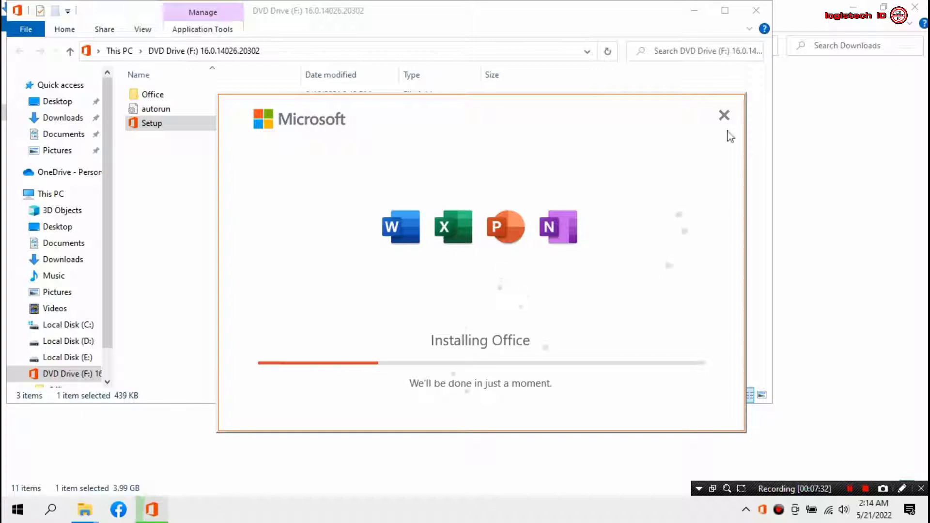
Close the DVD drive, Downloads and remaining File Explorer windows.
click(611, 21)
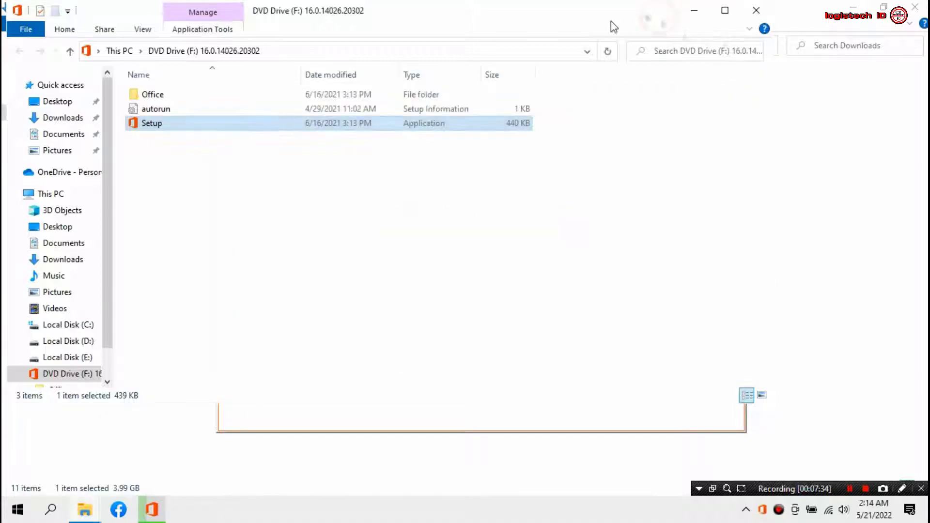
click(750, 14)
click(750, 15)
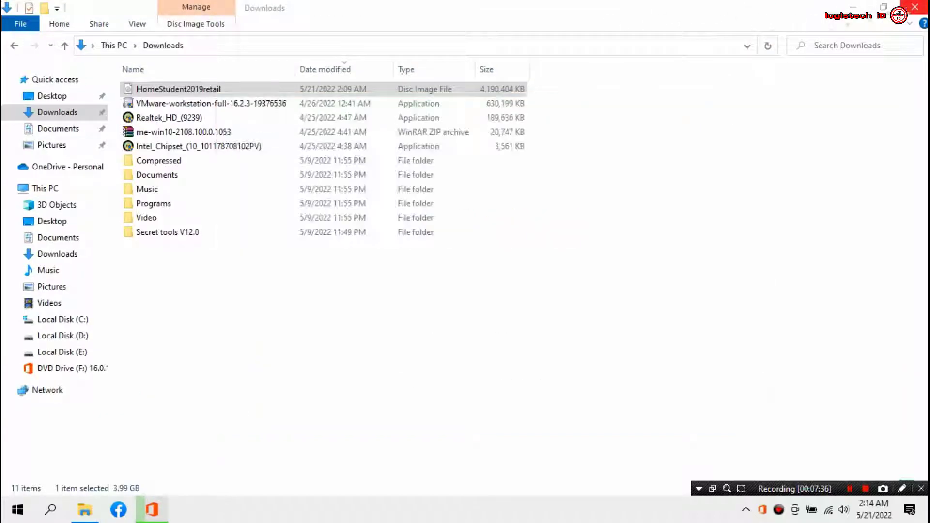
click(915, 7)
Raise the installer window slightly and refresh the desktop while Office finishes installing.
drag(539, 104, 539, 80)
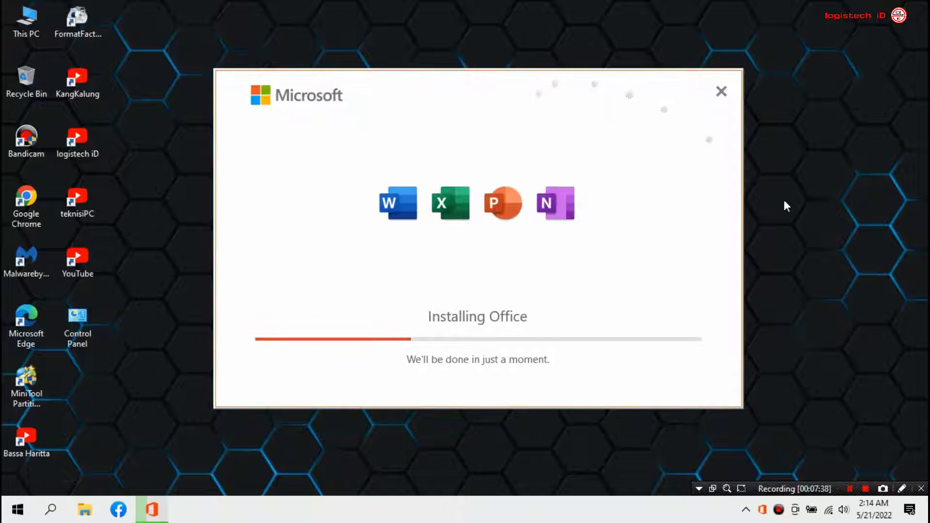
right_click(803, 231)
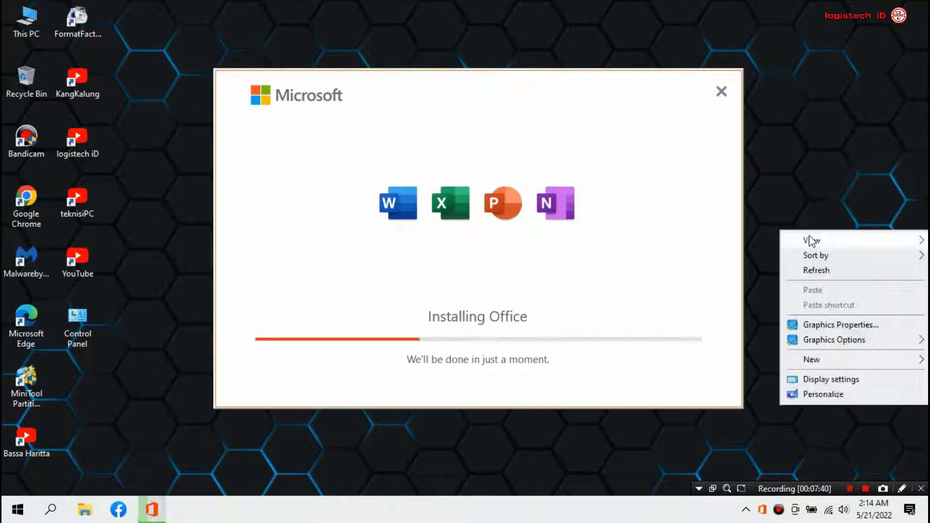
click(803, 269)
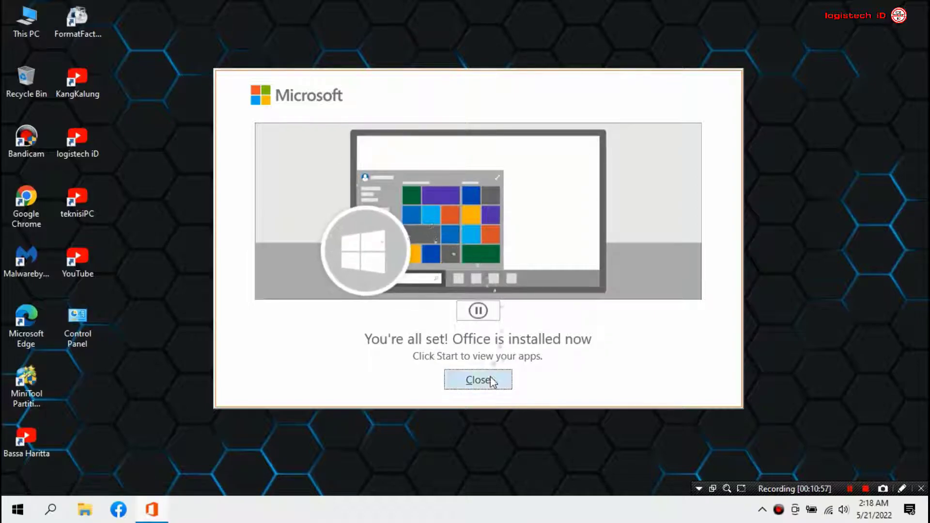
Dismiss the installation-complete message and open the Word entry's file location from the Start menu.
click(484, 380)
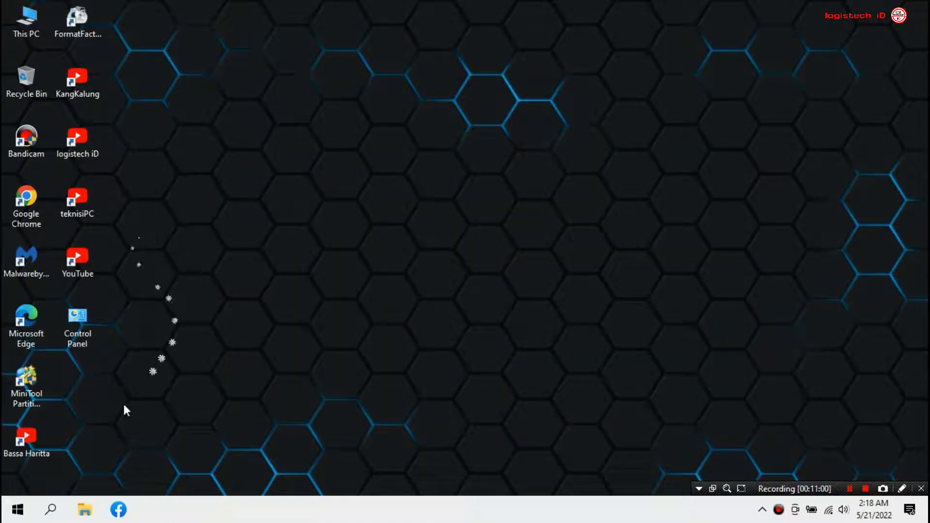
click(17, 509)
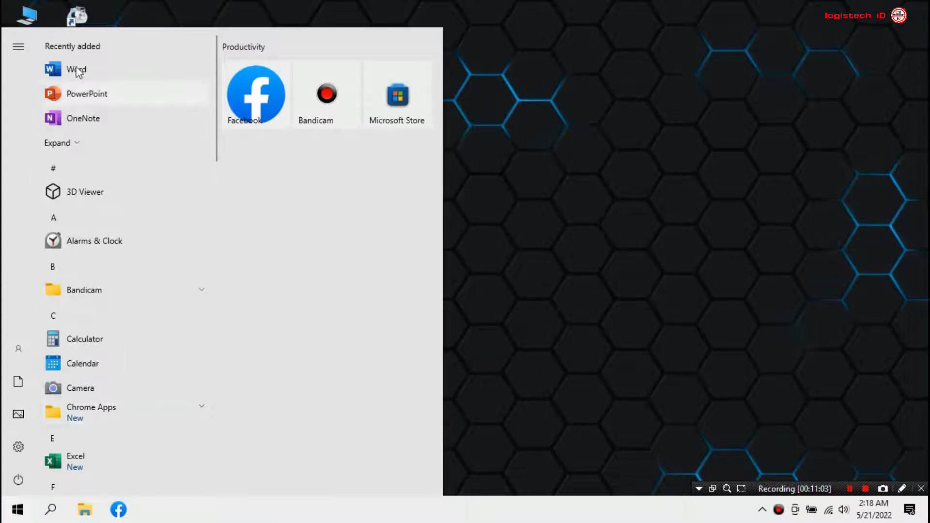
right_click(108, 71)
mouse_move(191, 104)
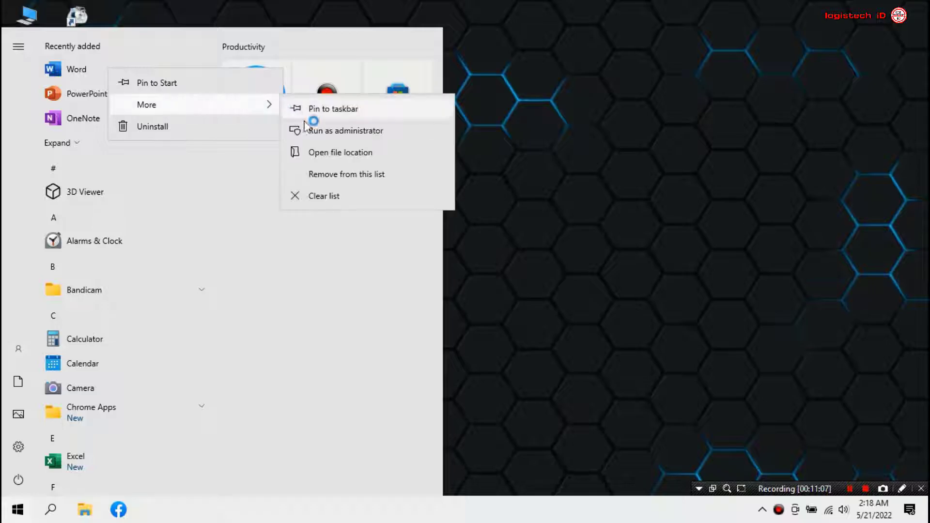
click(357, 153)
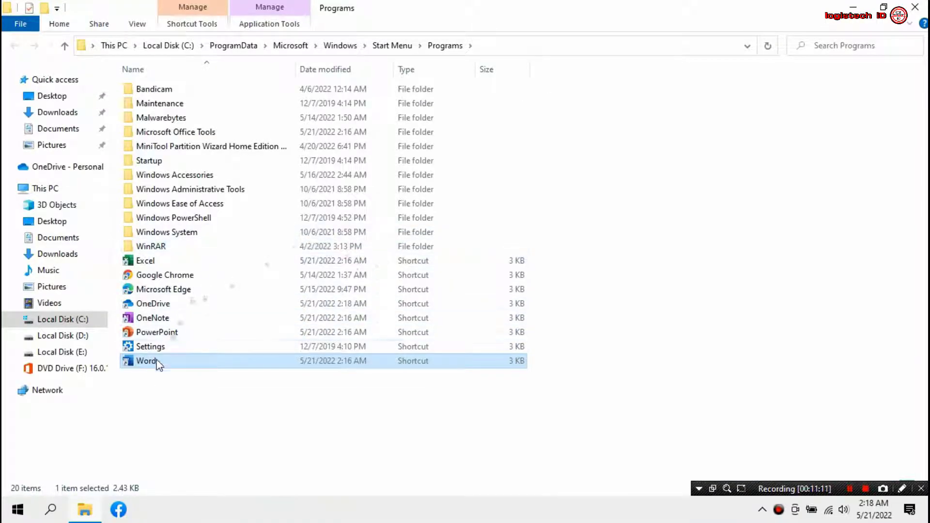
Send the Word, PowerPoint and Excel shortcuts to the desktop via Send to > Desktop.
right_click(157, 362)
mouse_move(282, 244)
click(408, 272)
click(170, 332)
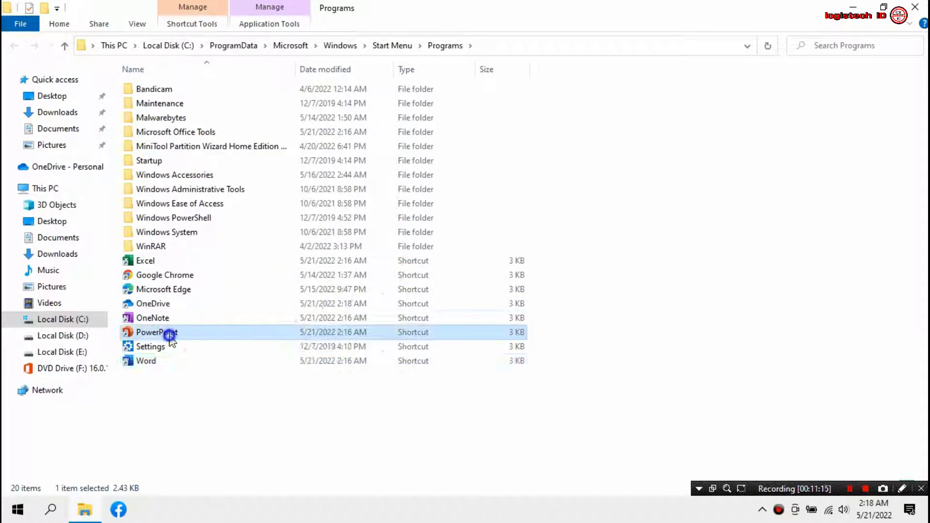
right_click(170, 333)
mouse_move(378, 380)
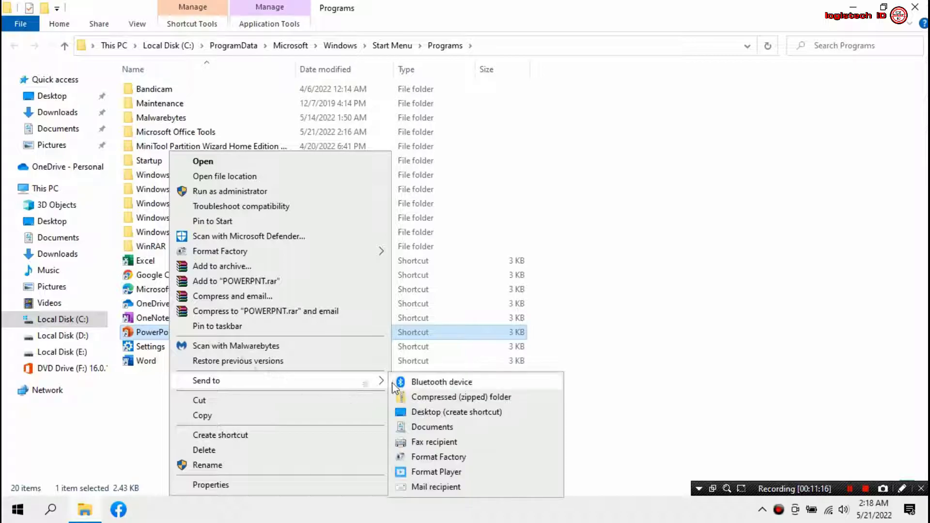
click(415, 412)
click(146, 260)
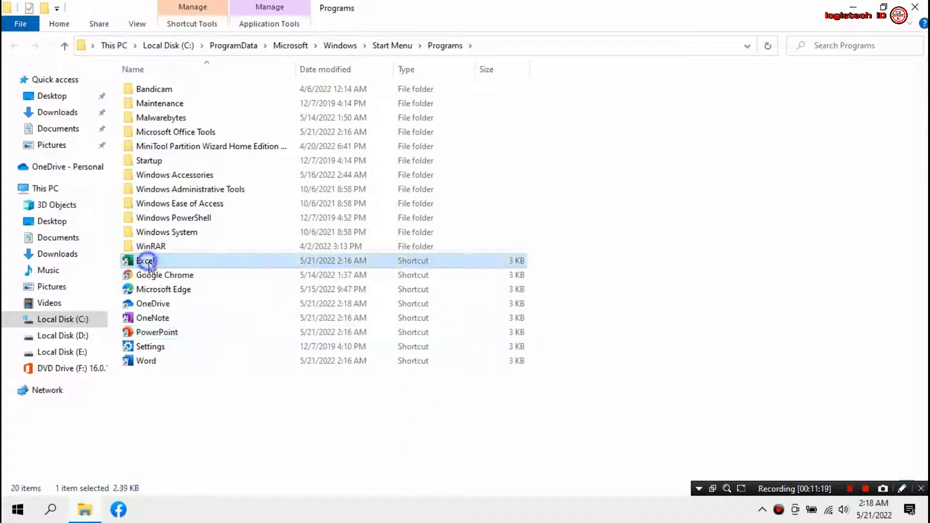
right_click(148, 261)
mouse_move(268, 380)
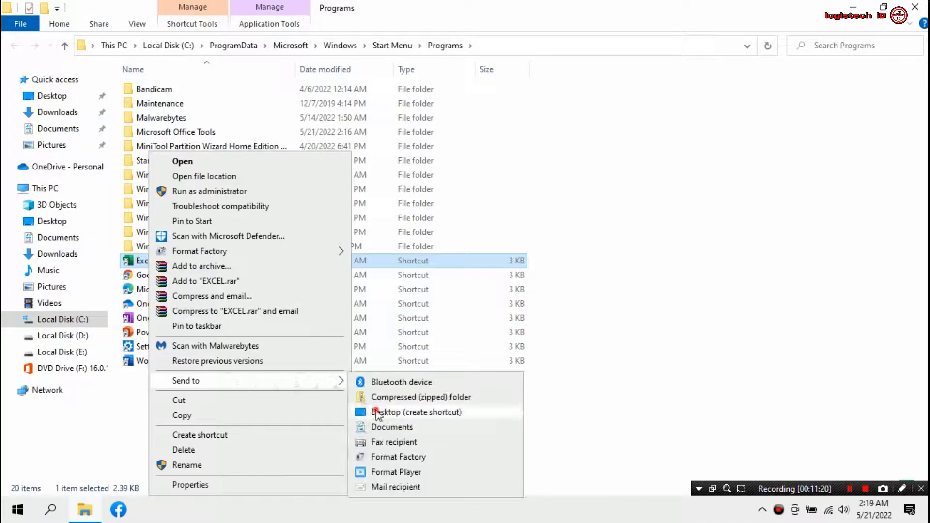
click(373, 412)
Close the folder, line up PowerPoint, Excel and Word icons mid-desktop, and launch Word.
click(922, 7)
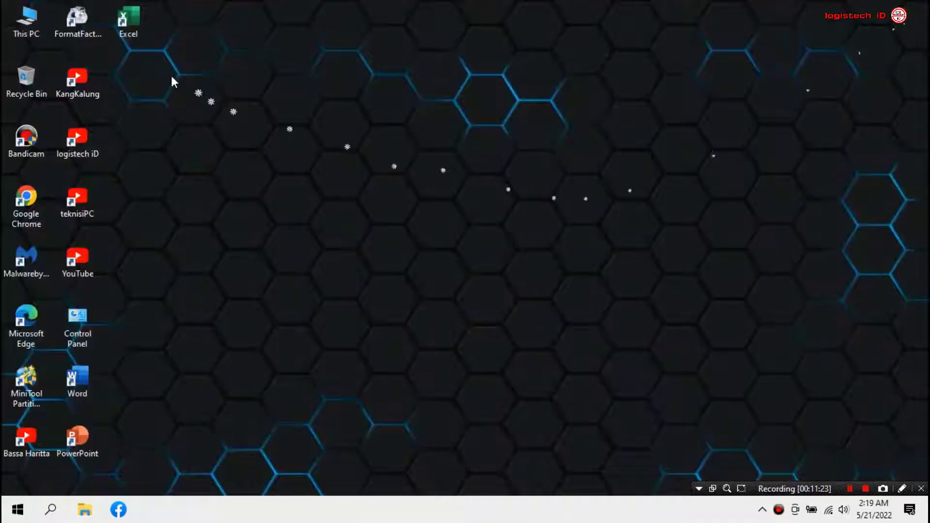
drag(83, 384, 336, 325)
drag(138, 22, 291, 325)
drag(74, 443, 226, 327)
click(326, 276)
click(336, 322)
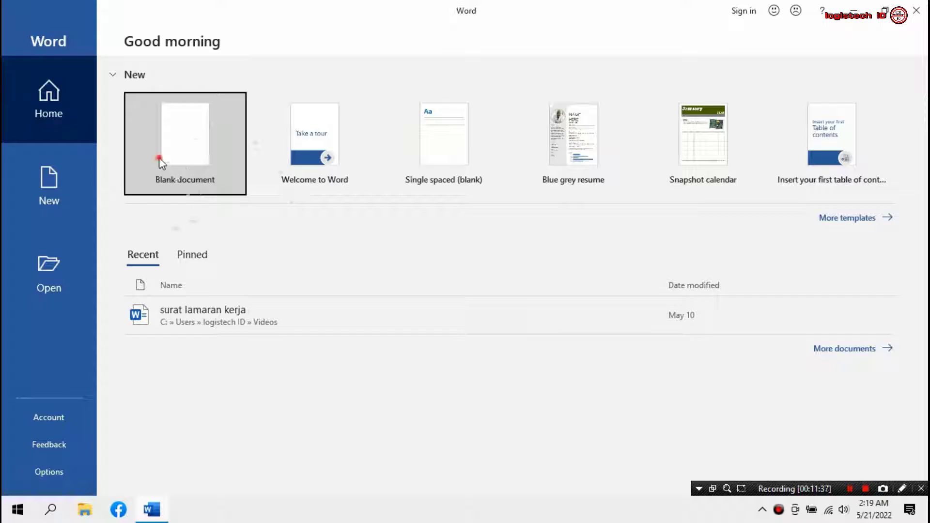
Create a blank document, glance at the File start page, then return to Document1.
click(160, 160)
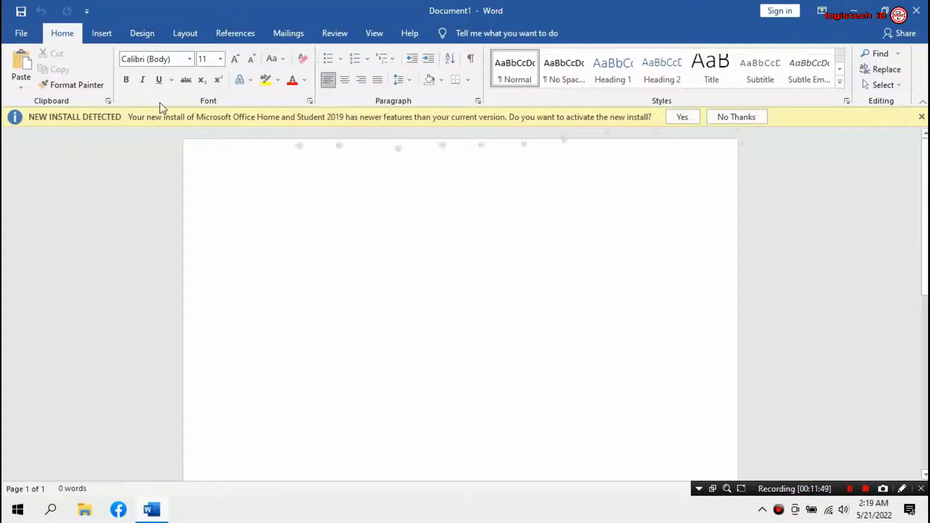
click(21, 32)
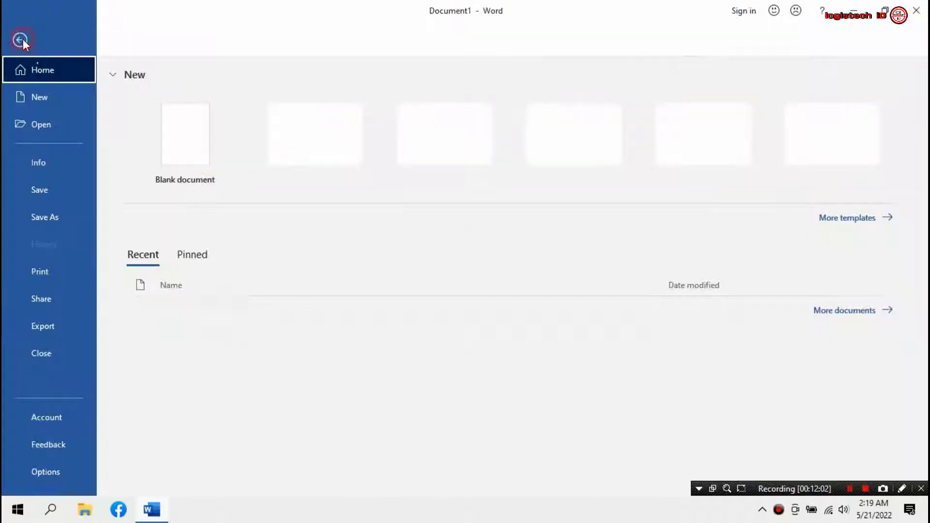
click(22, 38)
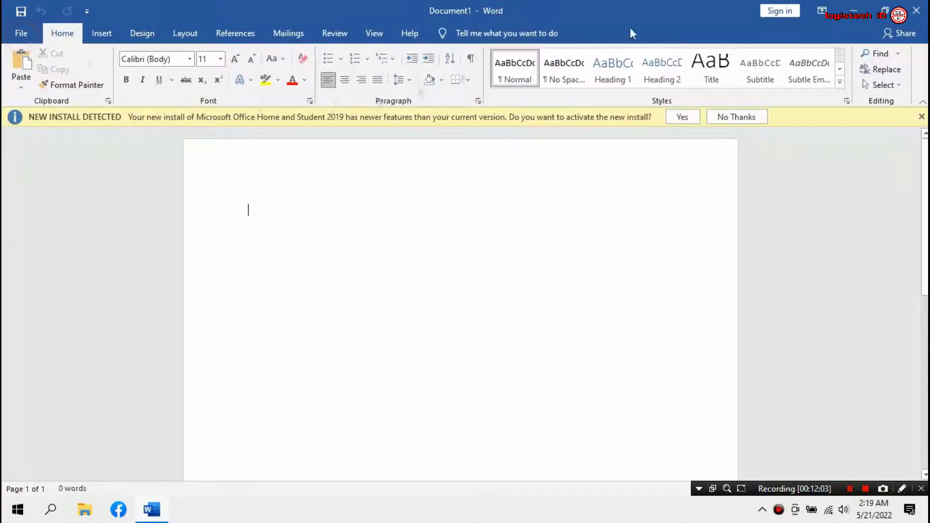
Sign in to Word with the Microsoft account e-mail and password, allowing use across the device.
click(781, 10)
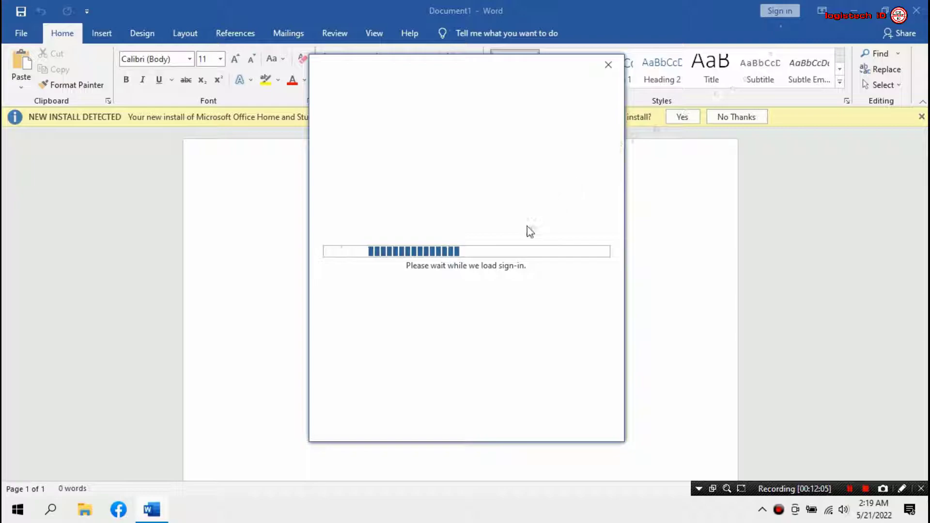
click(409, 184)
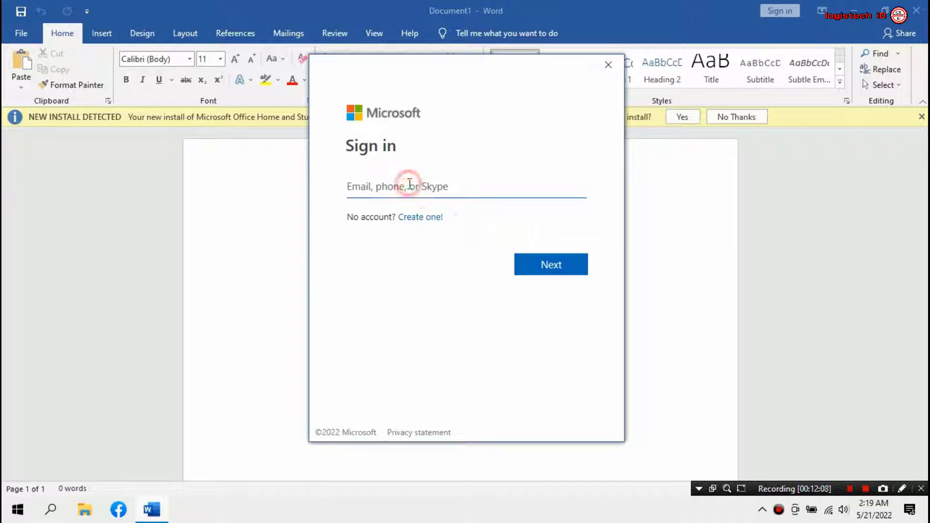
click(411, 187)
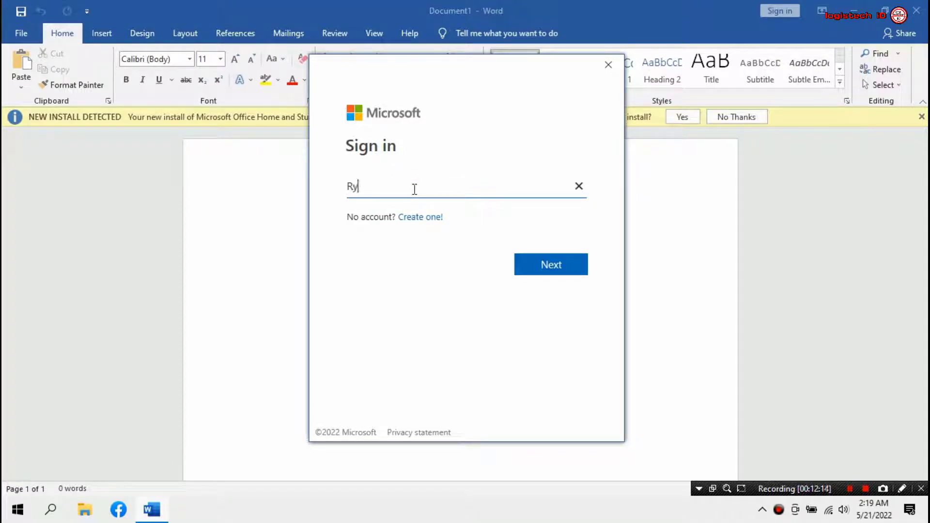
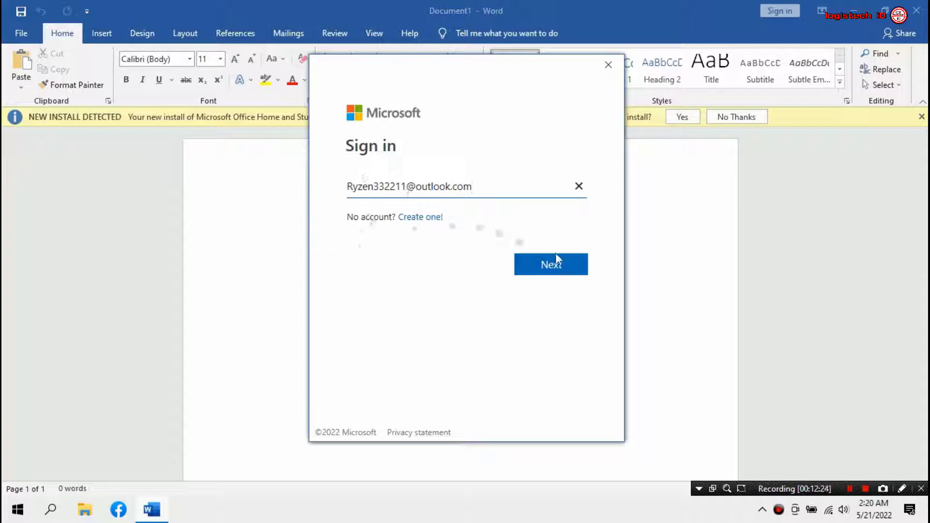
click(572, 272)
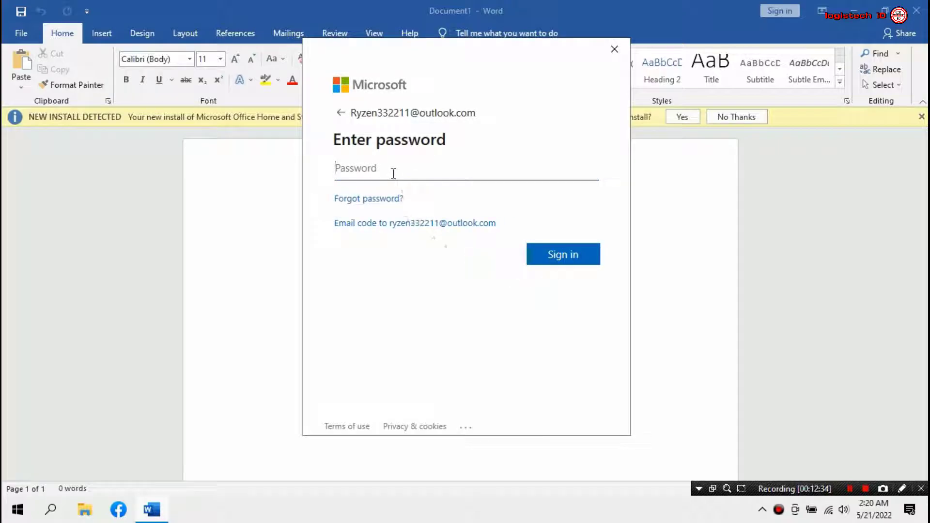
text(•••••••••••)
key(Return)
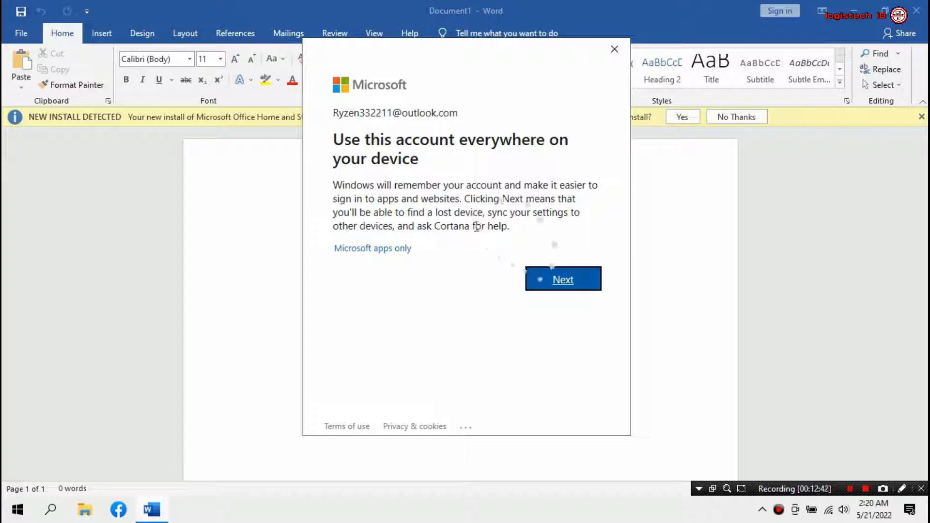
click(582, 290)
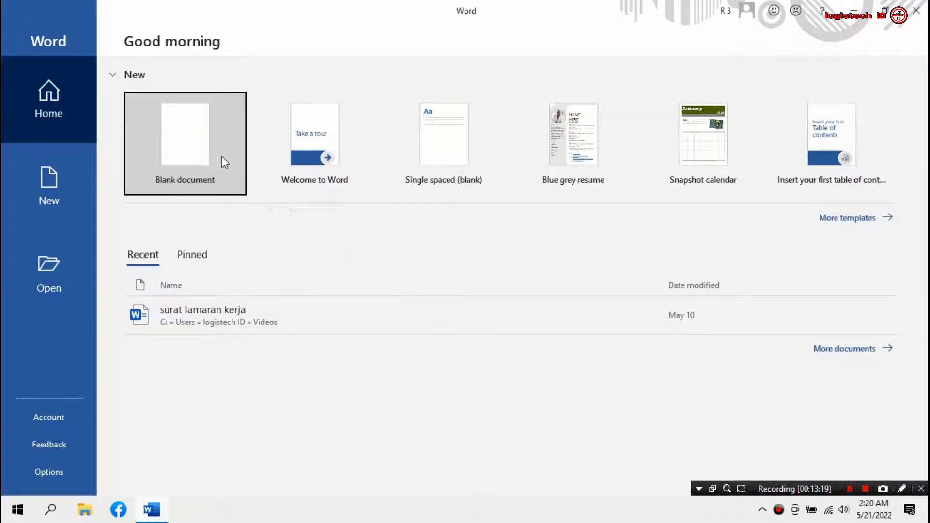
From a blank document, open File > Account and run Update Options > Update Now.
click(203, 157)
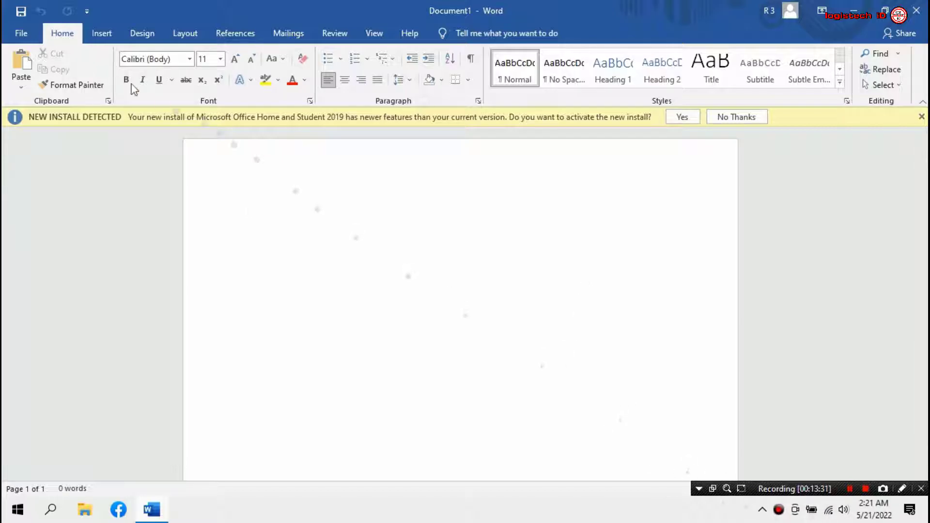
click(21, 33)
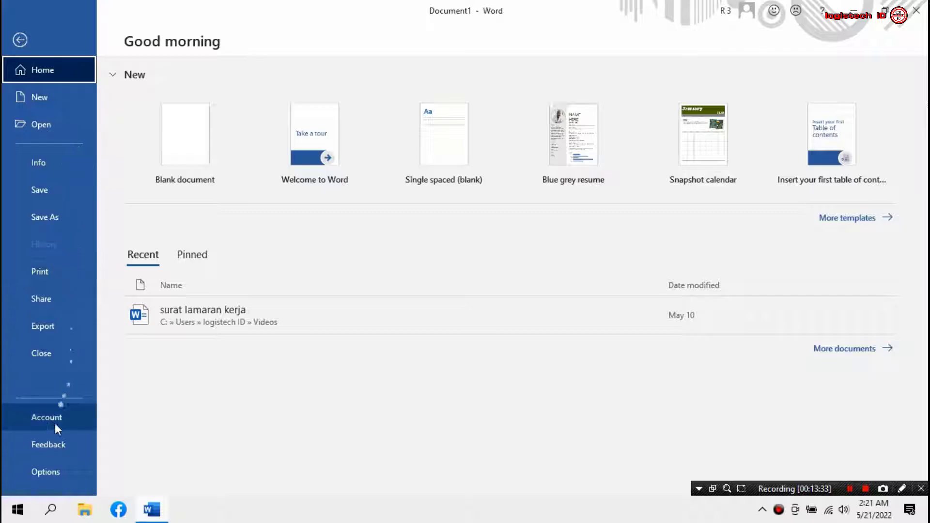
click(74, 421)
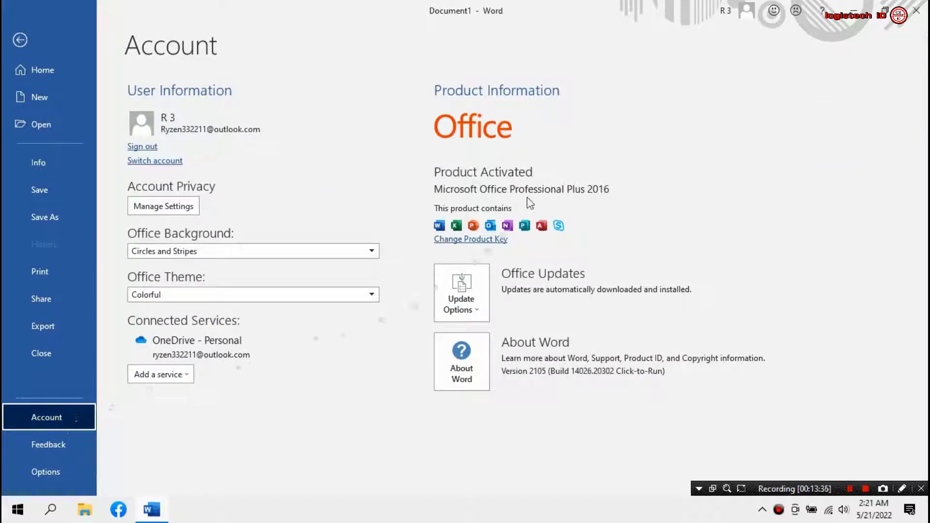
click(472, 310)
click(510, 344)
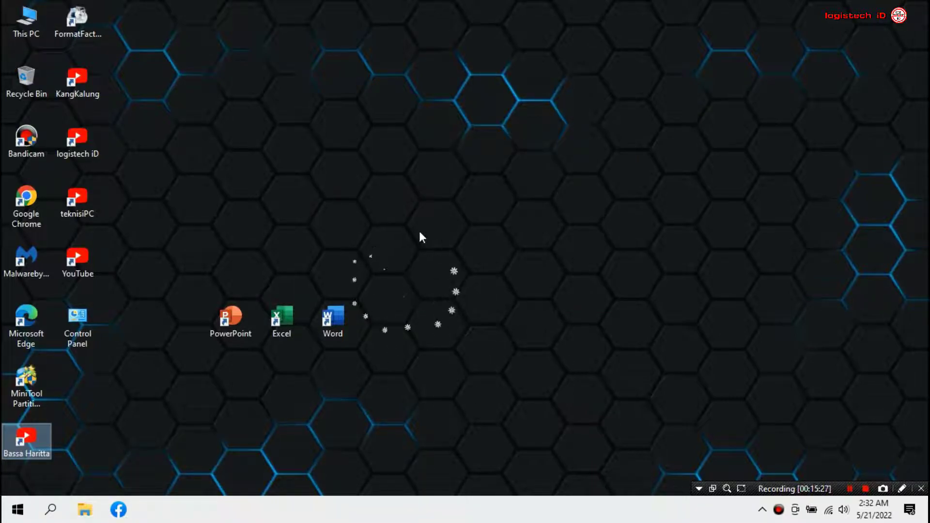
Open and then dismiss the hidden notification-area icons panel.
click(762, 509)
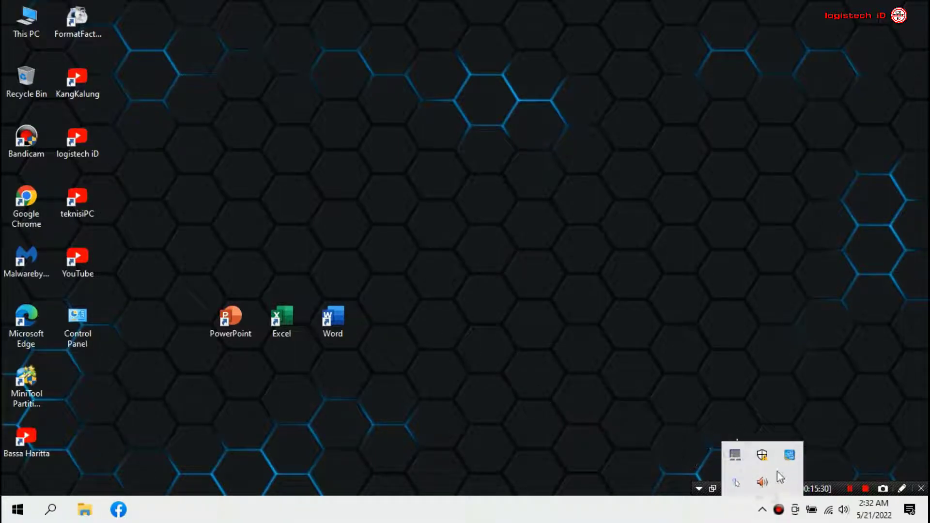
click(638, 351)
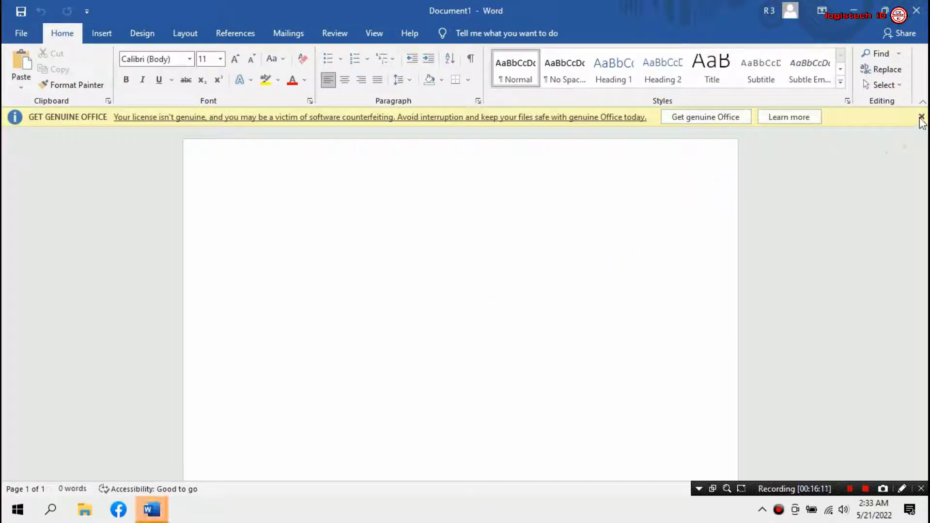
Dismiss the Get Genuine Office warning bar and the page's right-click menu.
click(920, 117)
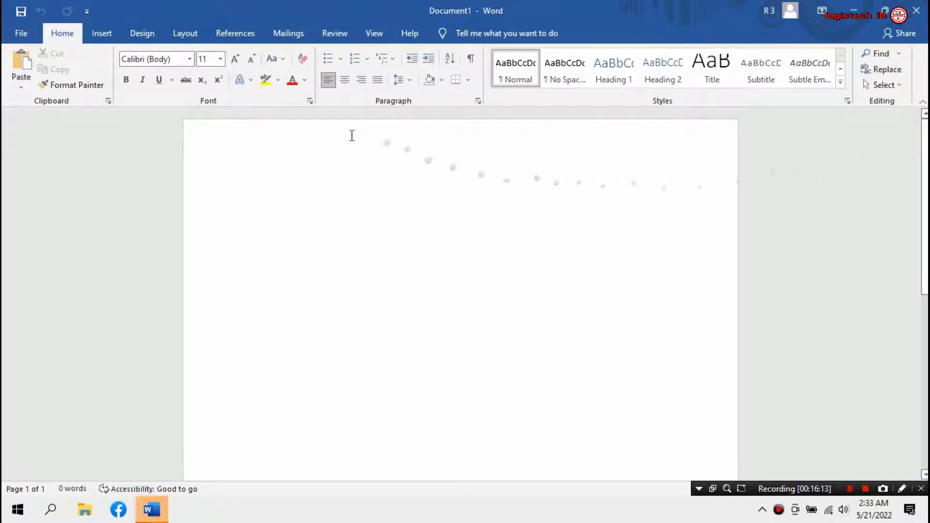
click(314, 197)
right_click(317, 197)
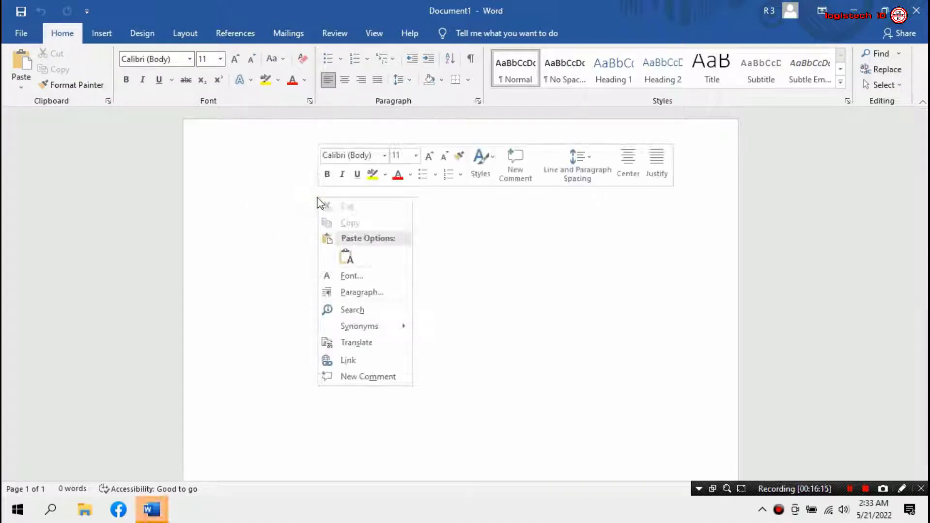
click(915, 10)
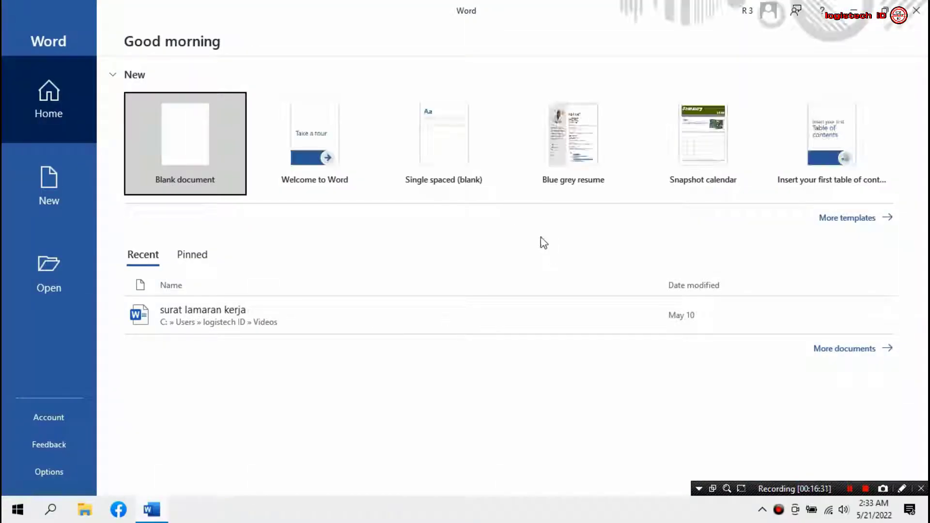
Start a new blank document, dismiss the sharing tip, and close Word.
click(192, 148)
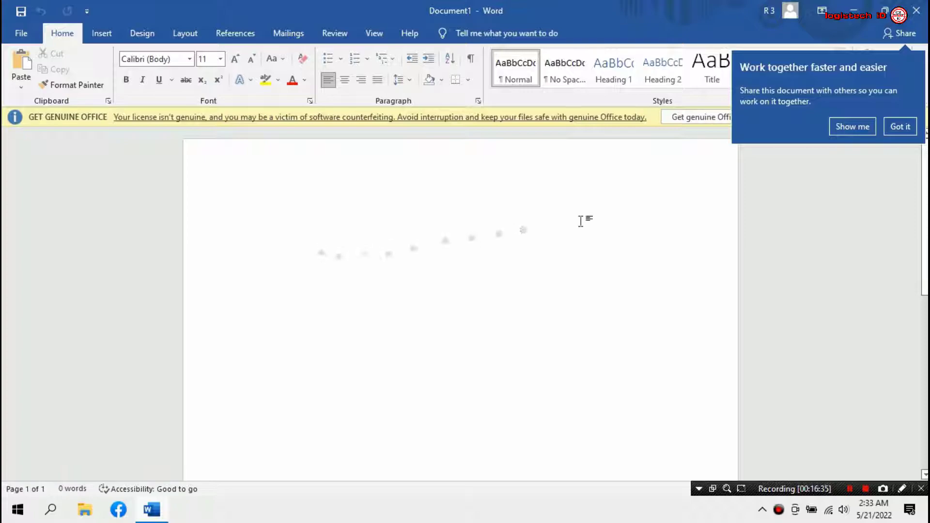
click(901, 127)
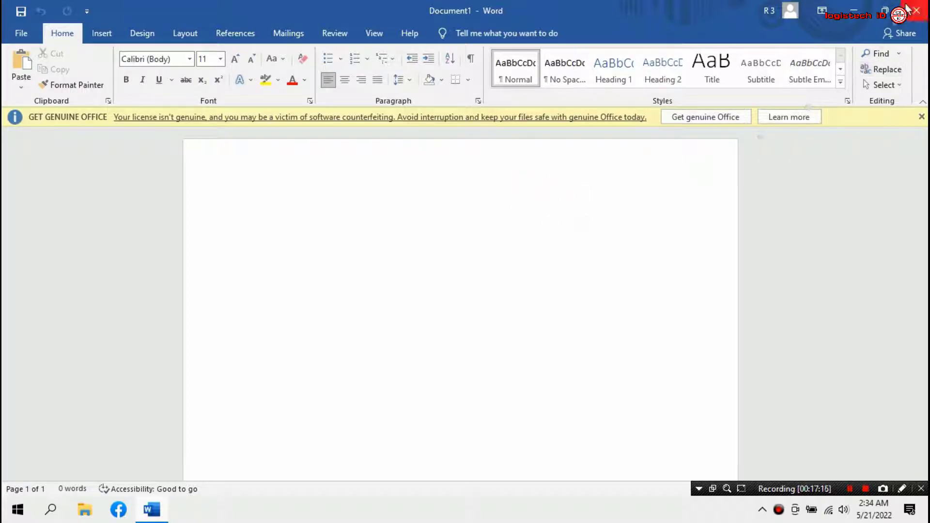
click(917, 10)
right_click(396, 124)
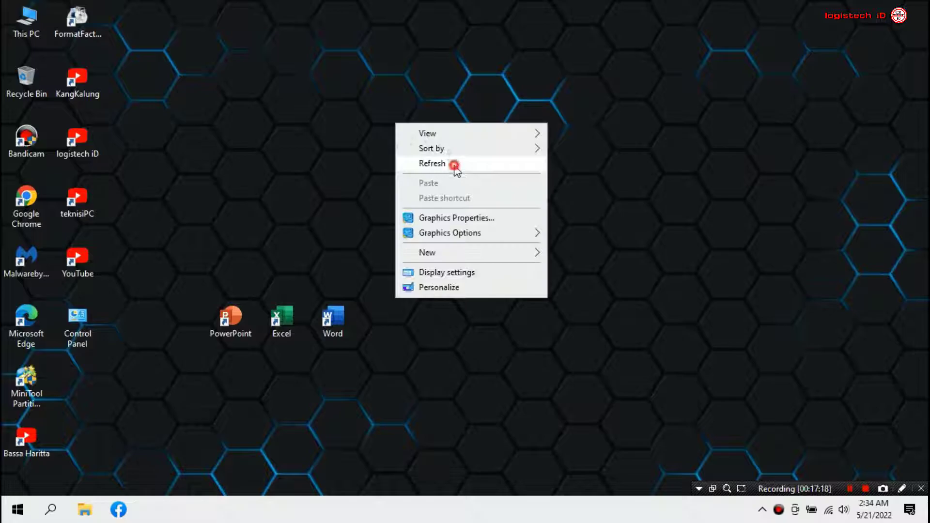
click(454, 164)
right_click(528, 172)
click(557, 213)
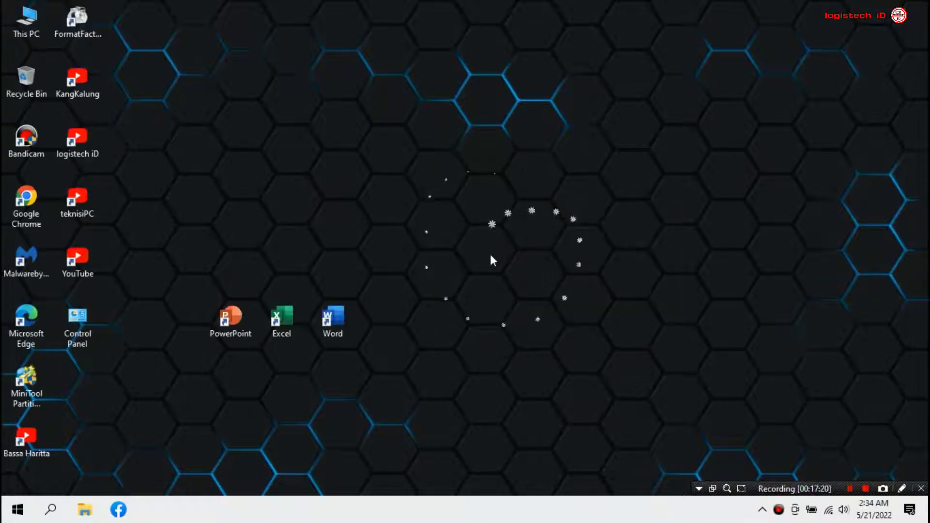